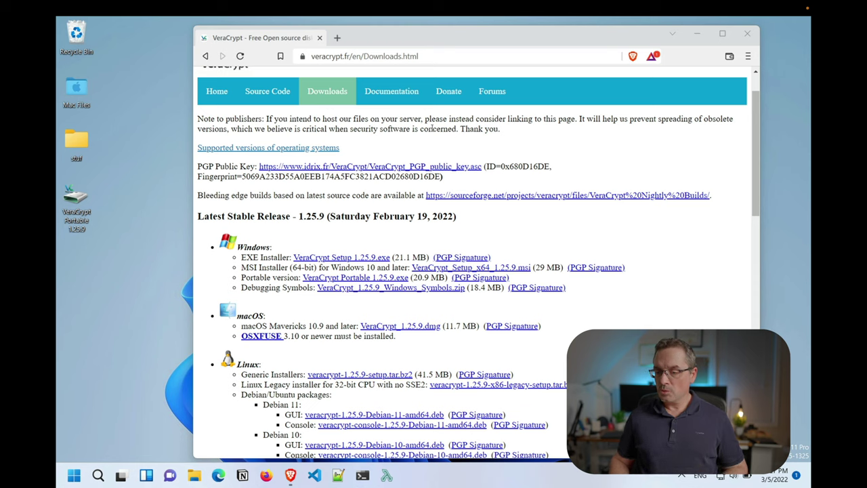
pyautogui.scroll(-2, 329, 333)
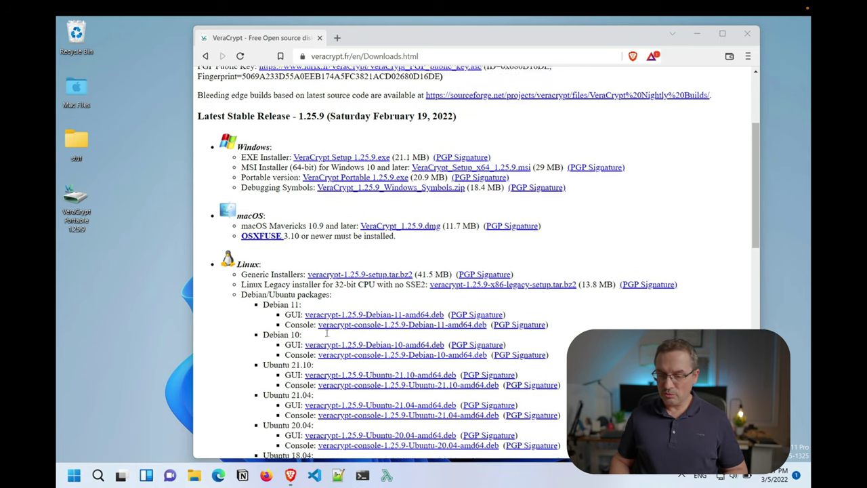
pyautogui.scroll(1, 329, 333)
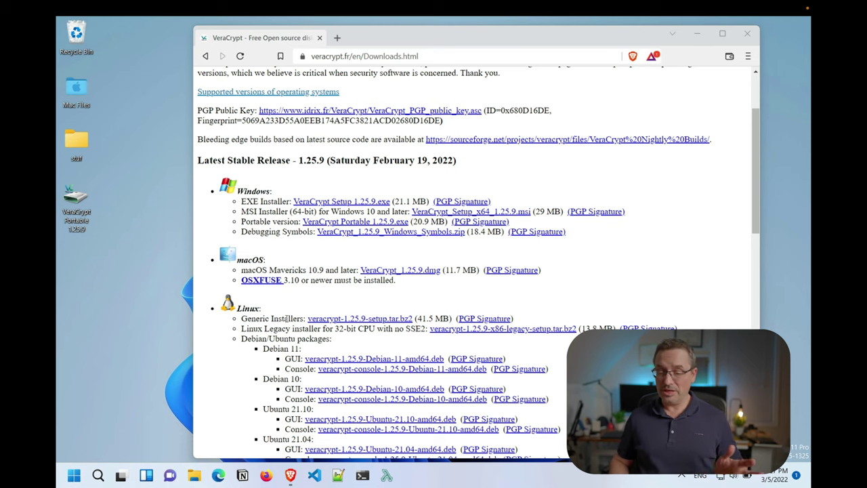
pyautogui.scroll(-3, 286, 319)
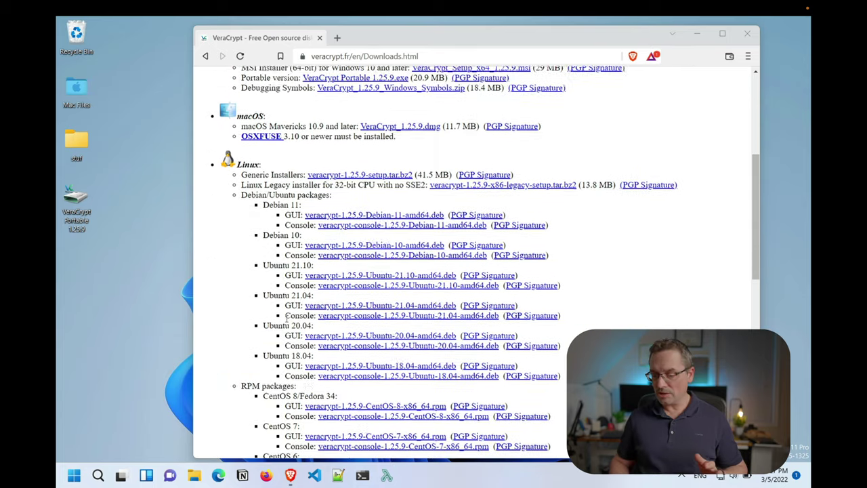
pyautogui.scroll(5, 286, 319)
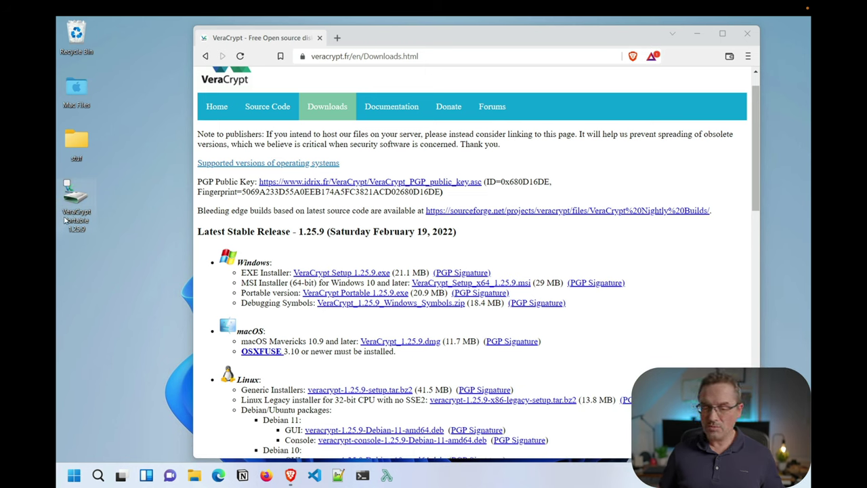
# Close the browser and create a desktop folder named 'online storate'
pyautogui.click(748, 34)
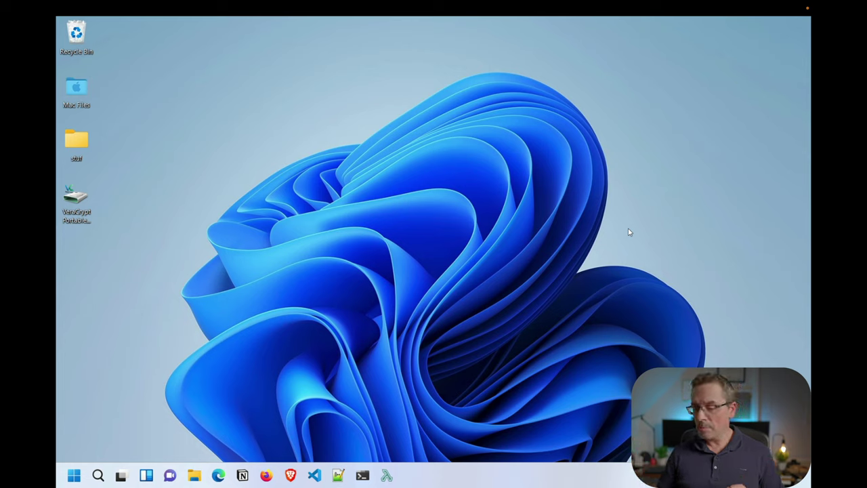
pyautogui.rightClick(577, 181)
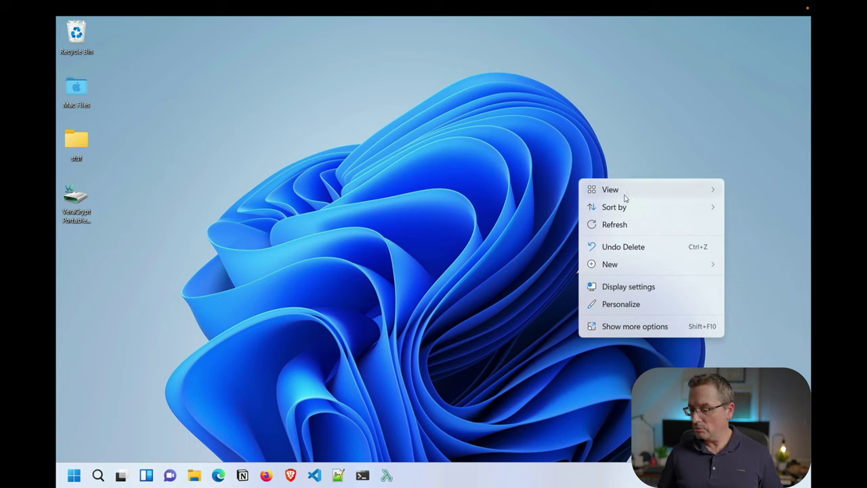
pyautogui.moveTo(618, 268)
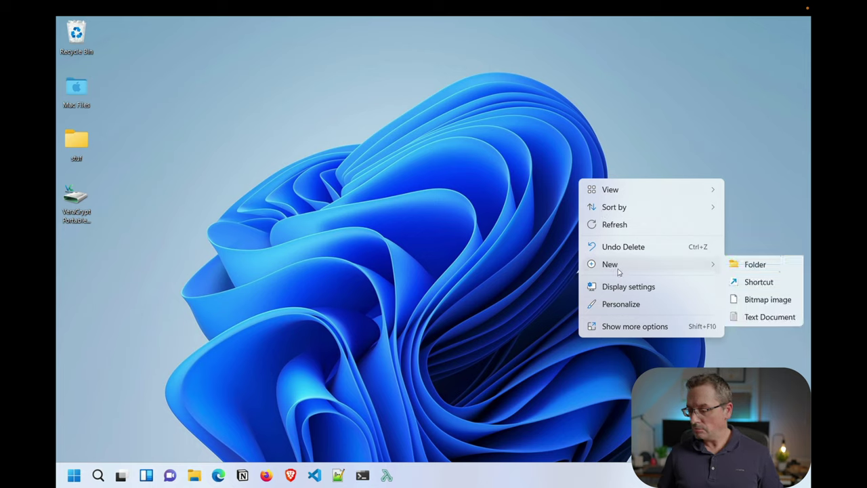
pyautogui.click(783, 265)
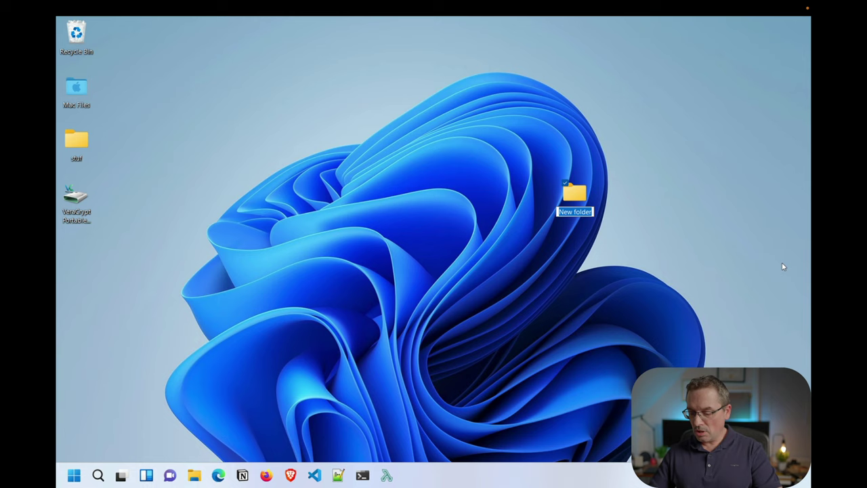
pyautogui.write('online storate')
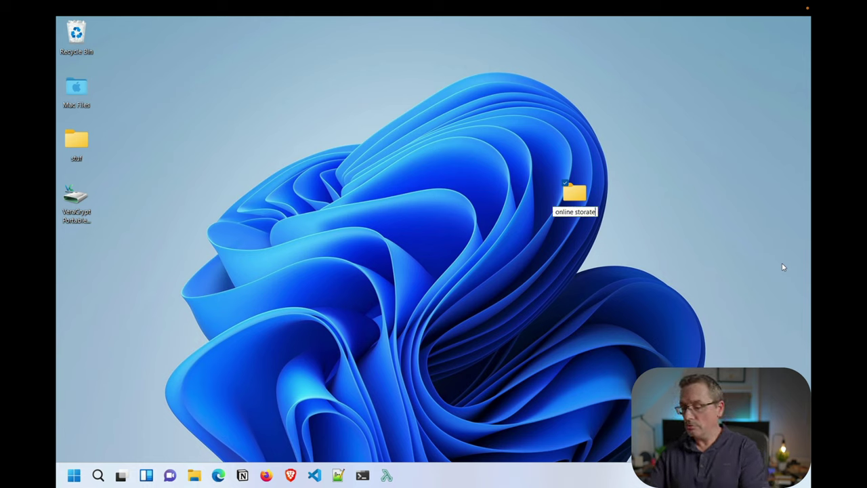
pyautogui.press('Return')
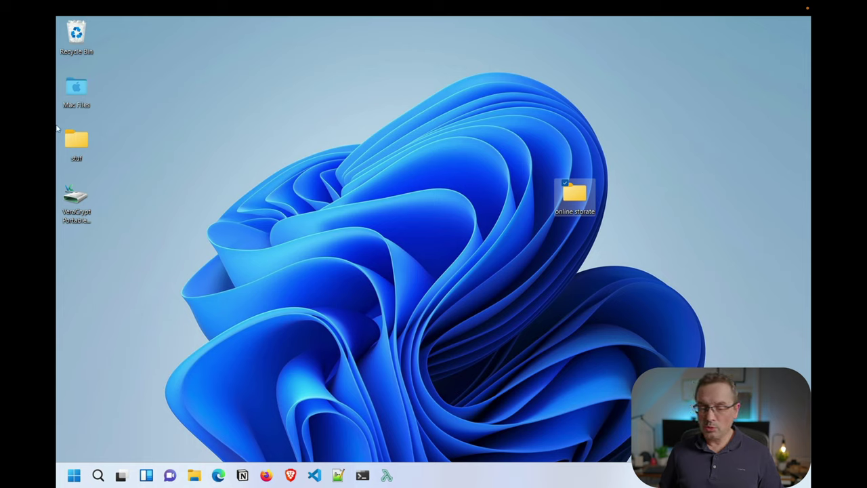
# Launch the VeraCrypt Portable installer in English and accept the license terms
pyautogui.click(83, 212)
pyautogui.doubleClick(82, 212)
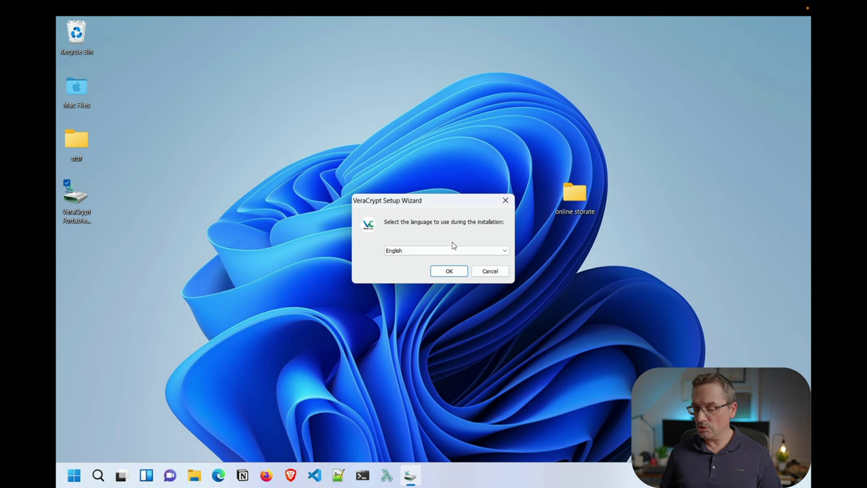
pyautogui.click(449, 271)
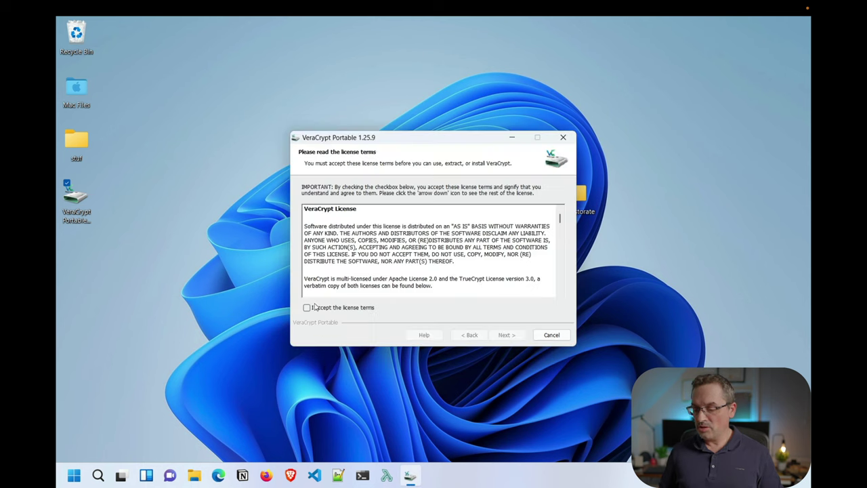
pyautogui.click(313, 308)
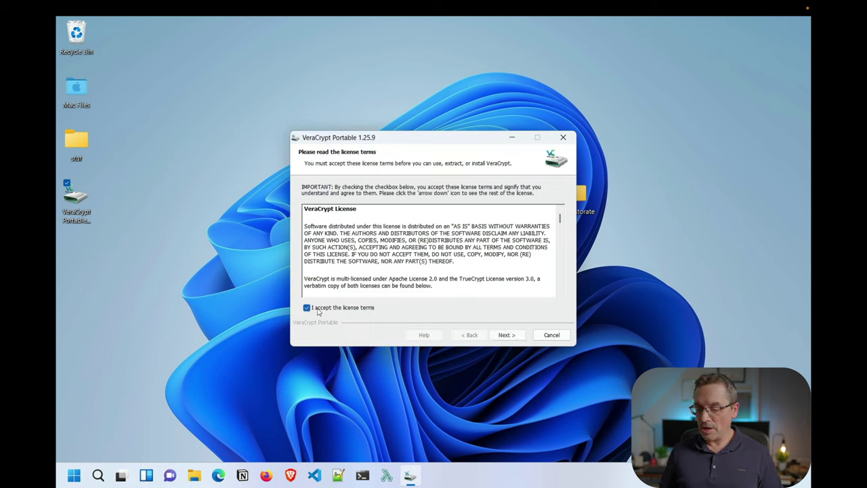
pyautogui.click(507, 335)
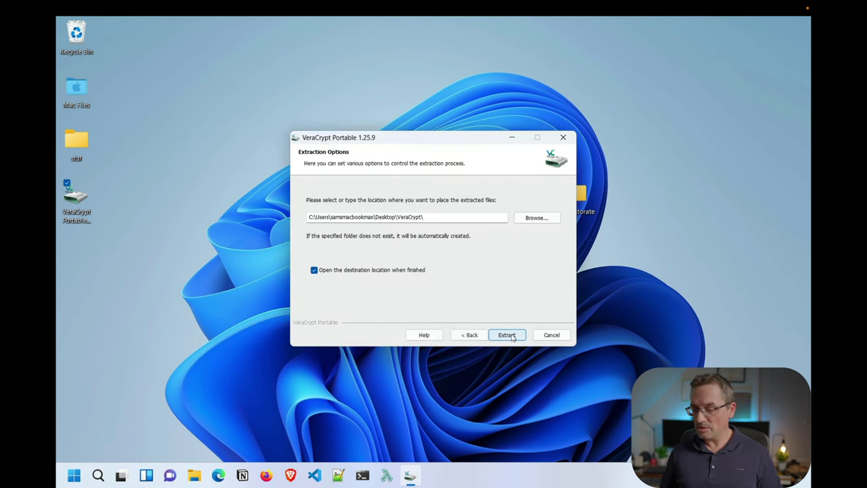
# Extract the portable files to the default Desktop\VeraCrypt folder and finish the installer
pyautogui.click(540, 221)
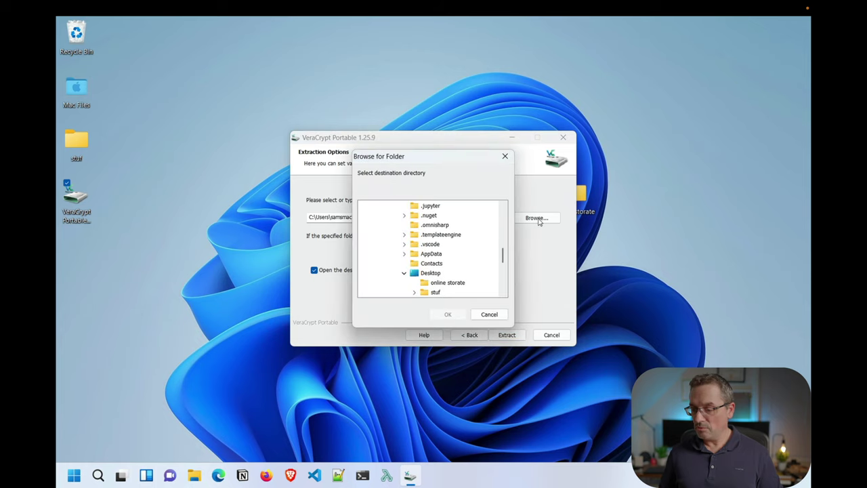
pyautogui.click(491, 315)
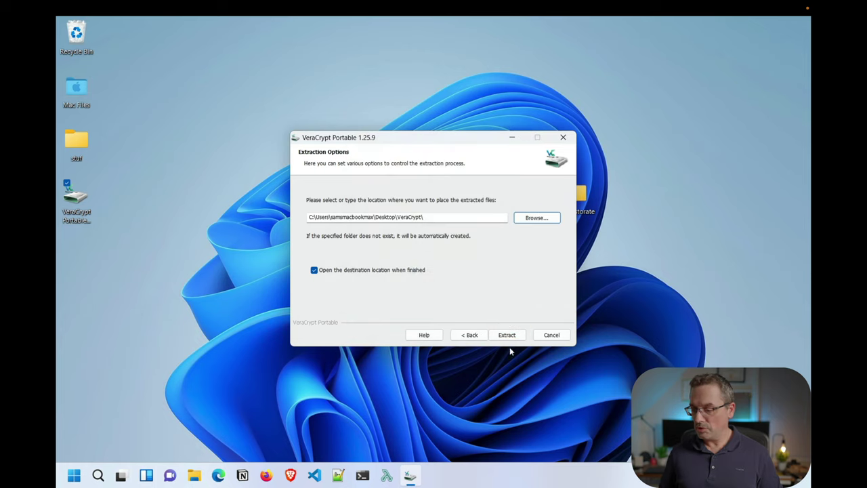
pyautogui.click(509, 337)
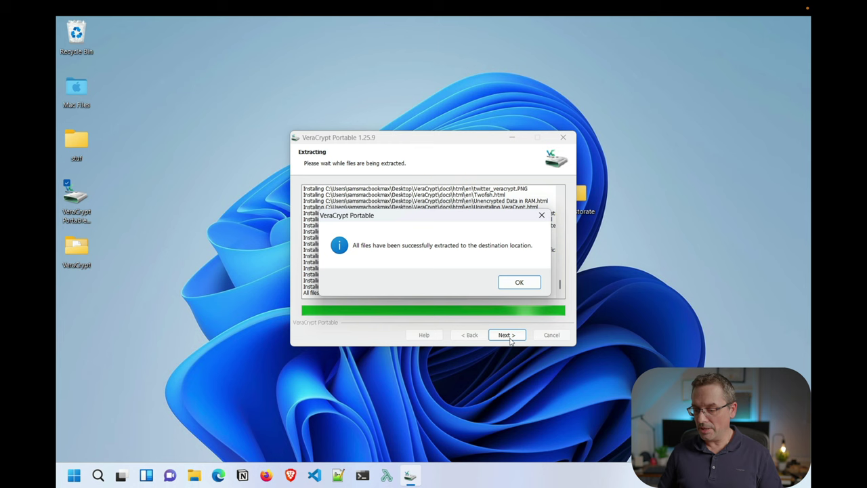
pyautogui.click(519, 284)
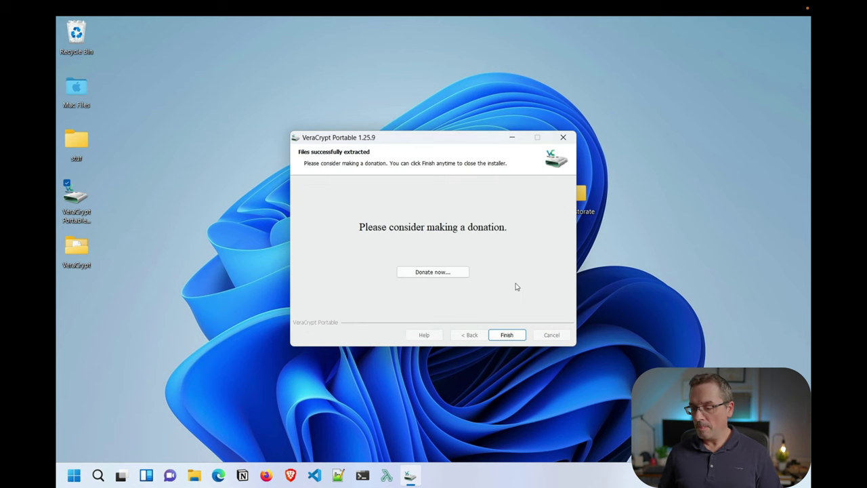
pyautogui.click(507, 336)
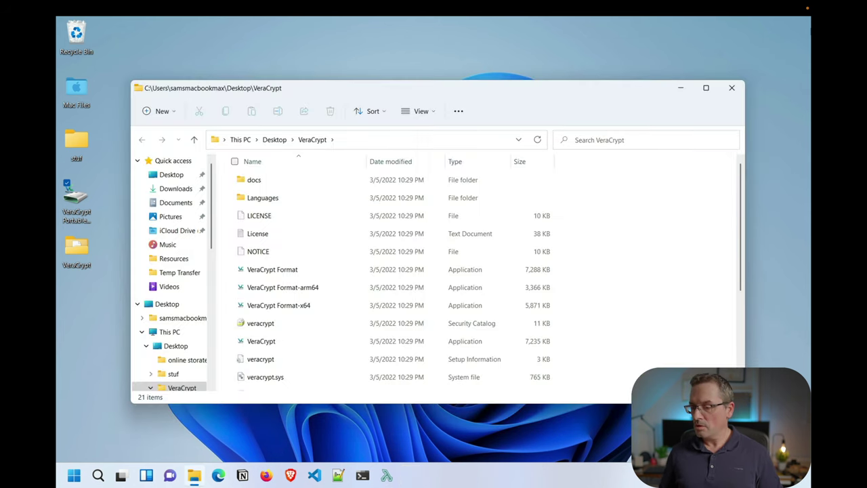
# Move the VeraCrypt folder into 'online storate' and launch VeraCrypt-arm64 from there
pyautogui.click(732, 87)
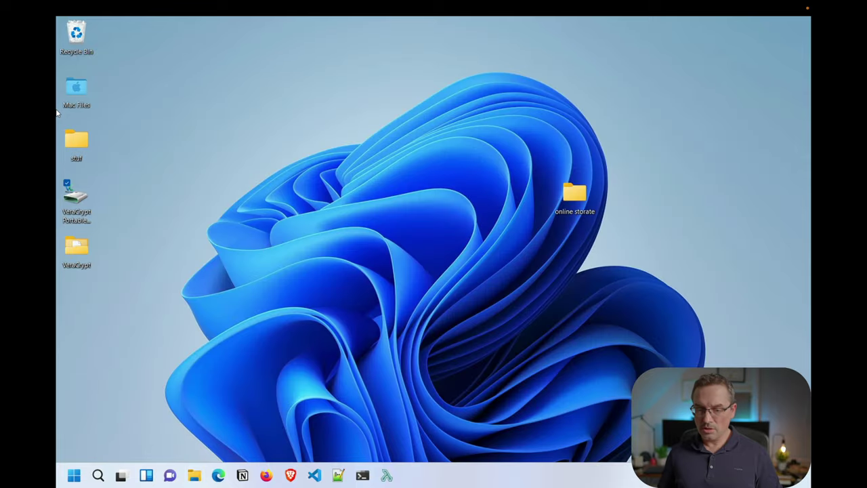
pyautogui.moveTo(80, 250); pyautogui.dragTo(581, 202)
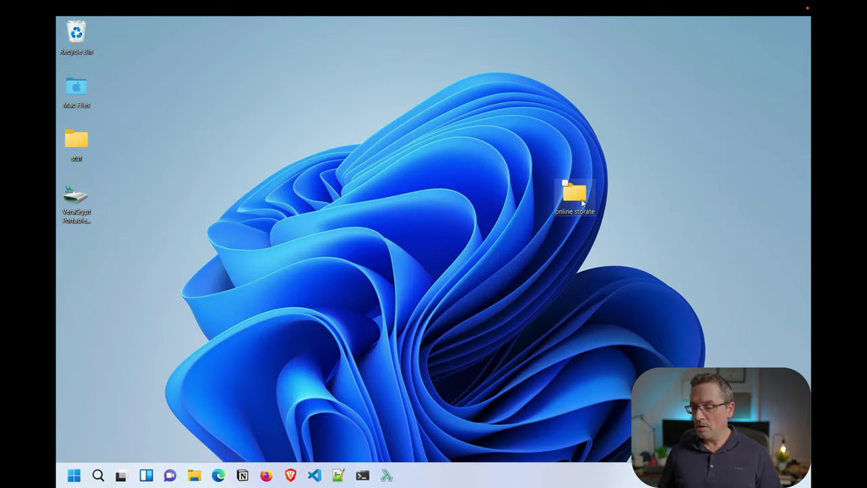
pyautogui.moveTo(582, 201)
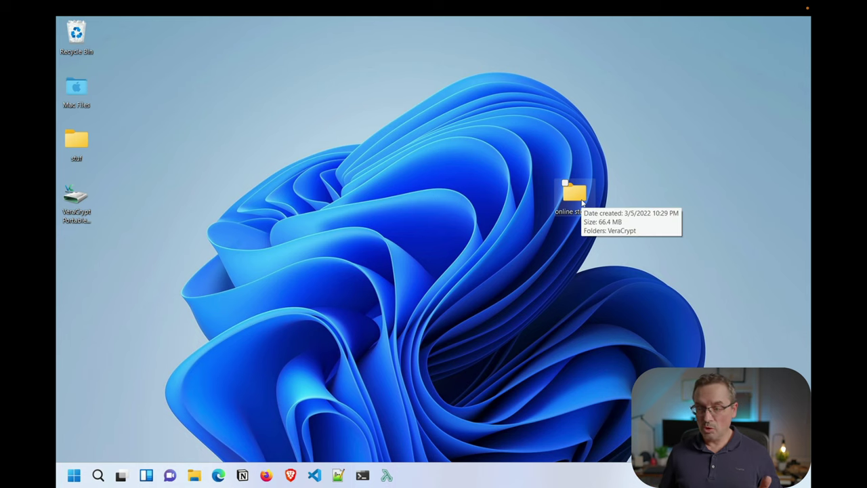
pyautogui.doubleClick(583, 196)
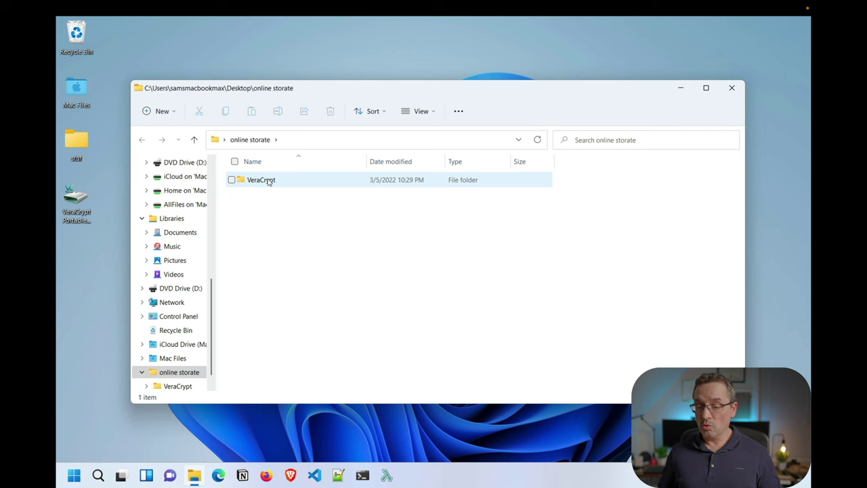
pyautogui.doubleClick(266, 179)
pyautogui.scroll(-3, 271, 345)
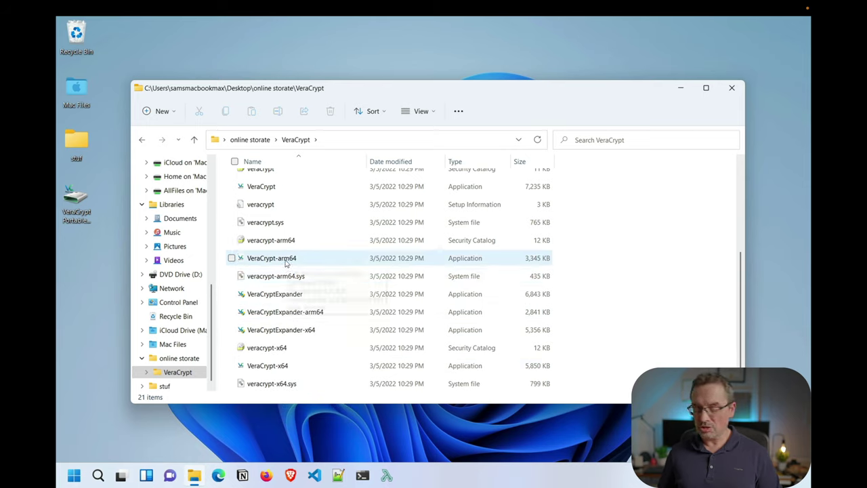
pyautogui.doubleClick(286, 261)
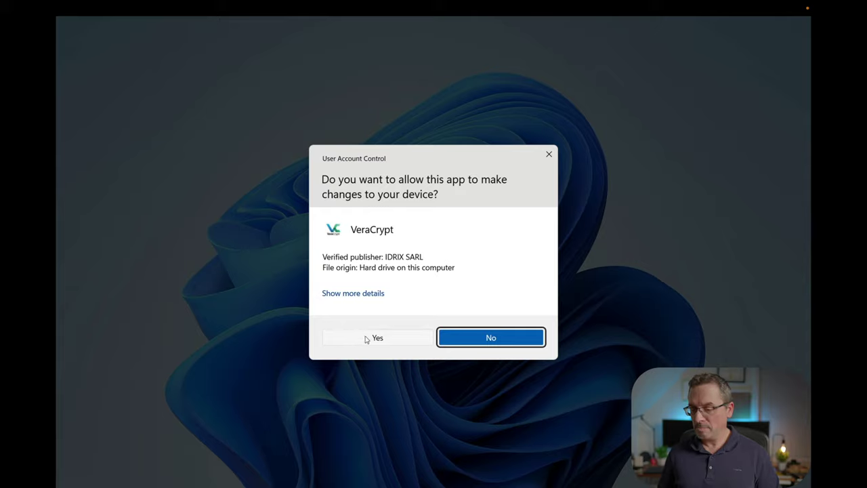
pyautogui.click(368, 338)
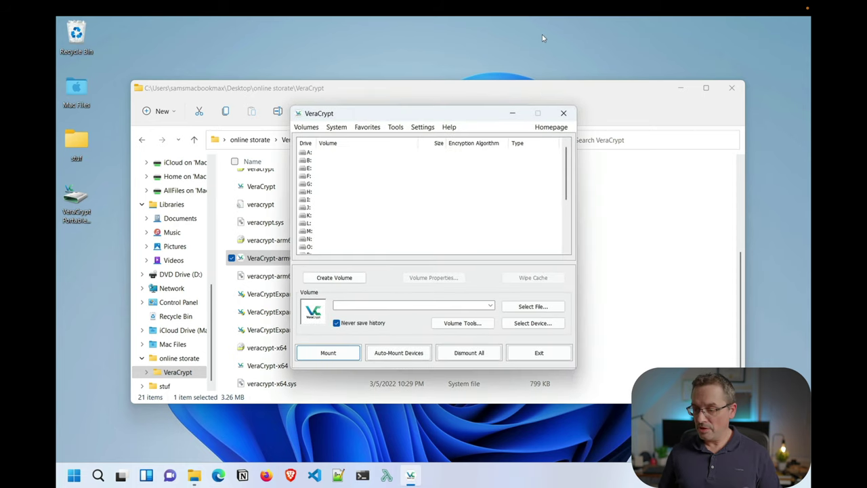
pyautogui.click(732, 88)
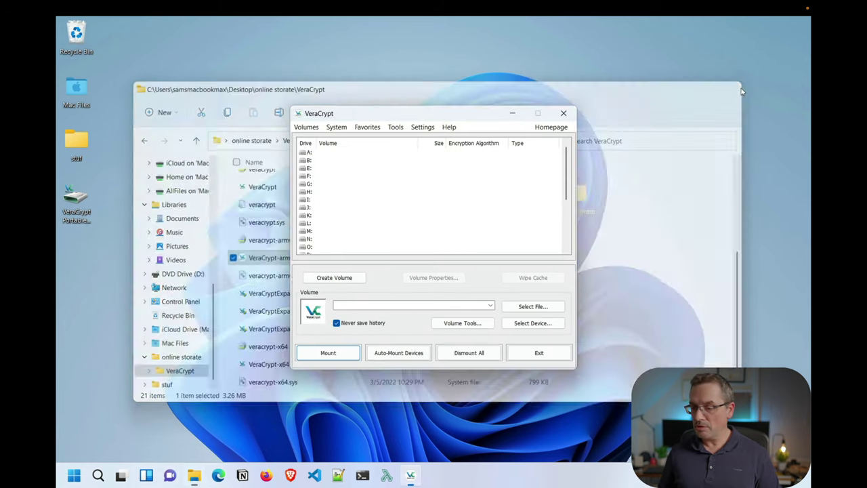
pyautogui.moveTo(466, 118); pyautogui.dragTo(369, 86)
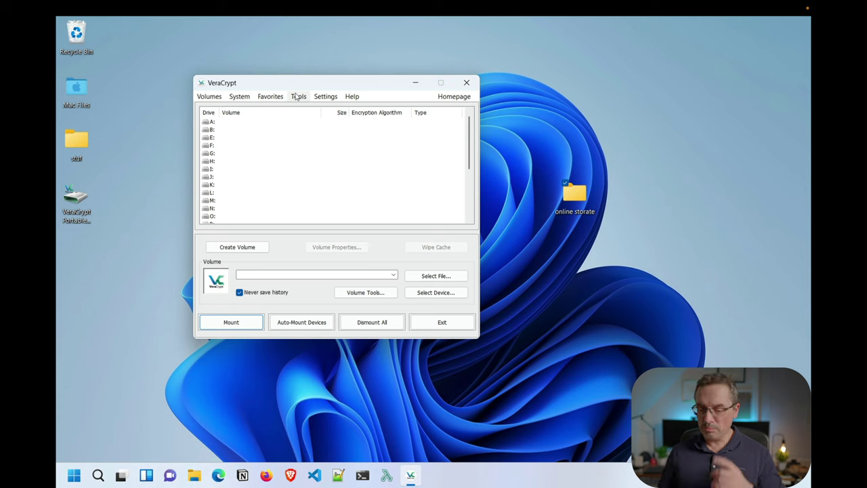
pyautogui.click(297, 97)
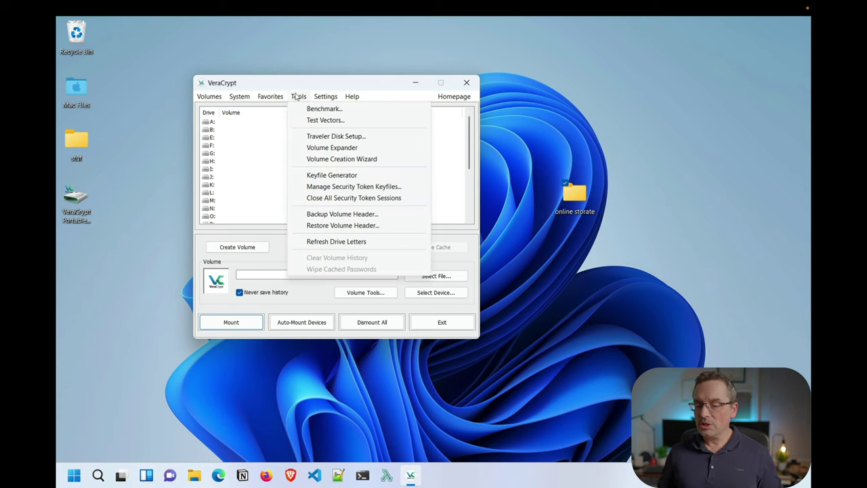
pyautogui.moveTo(344, 97)
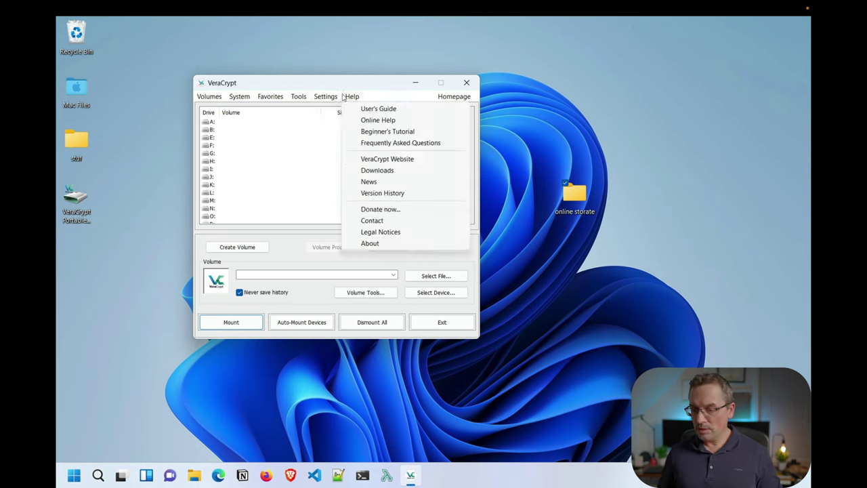
pyautogui.click(357, 220)
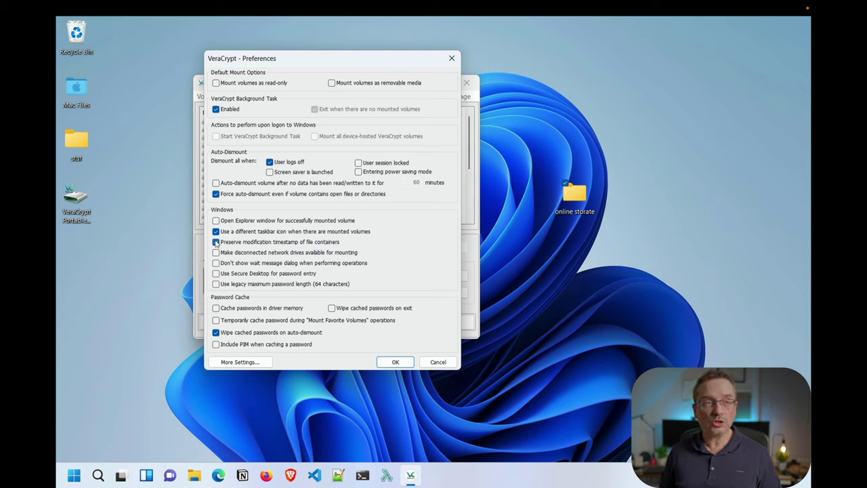
pyautogui.click(394, 361)
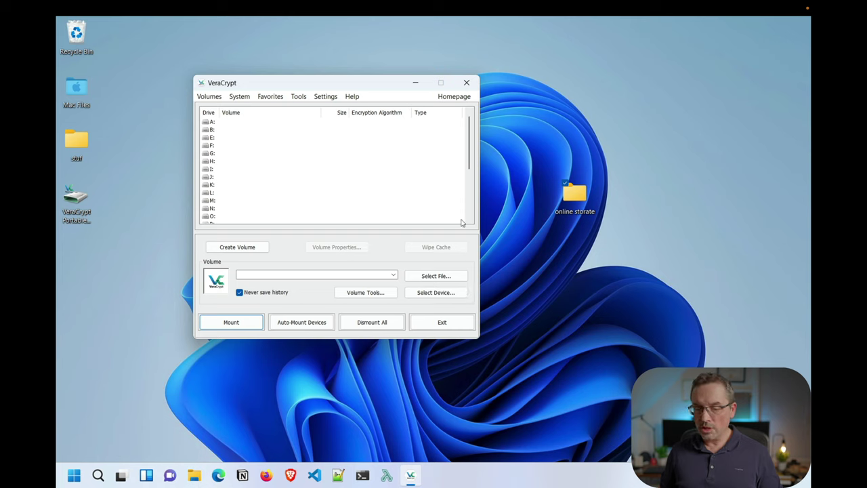
pyautogui.rightClick(81, 204)
pyautogui.click(137, 346)
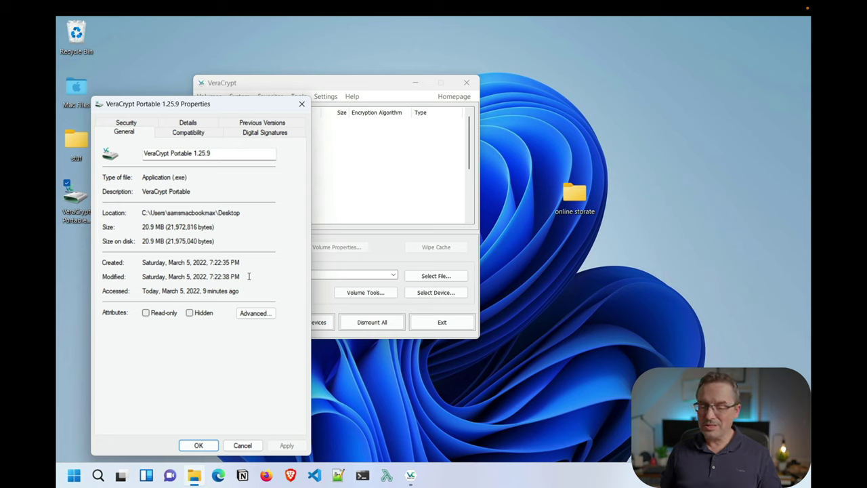
pyautogui.moveTo(243, 276); pyautogui.dragTo(138, 278)
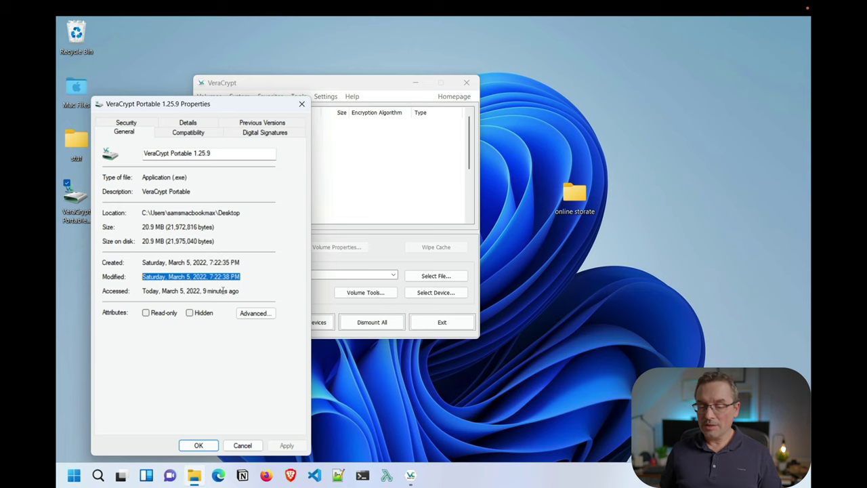
pyautogui.click(242, 278)
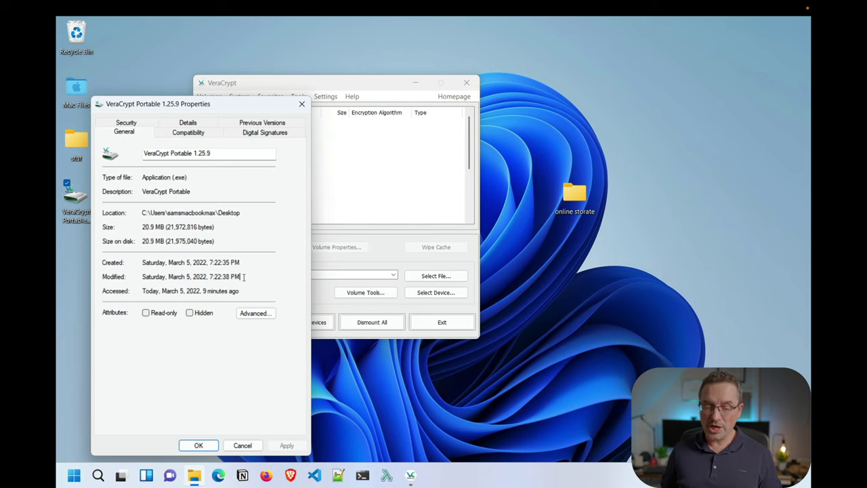
pyautogui.click(199, 445)
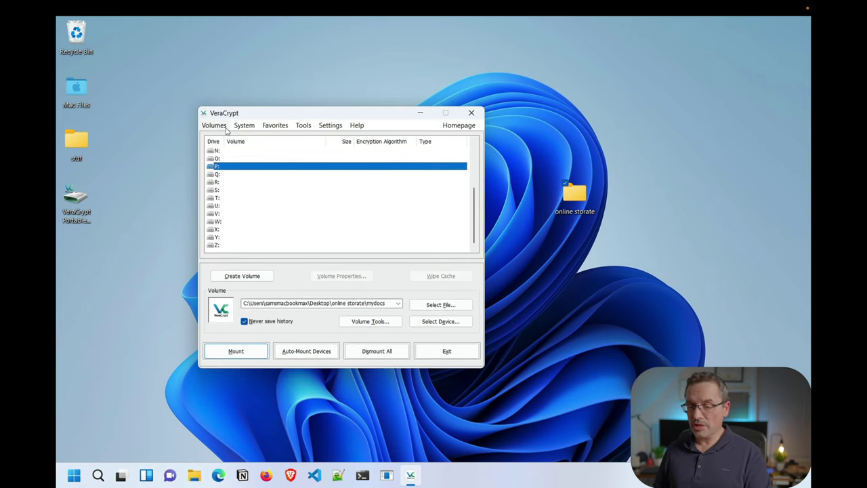
# Start the Create New Volume wizard and choose an encrypted file container
pyautogui.click(214, 126)
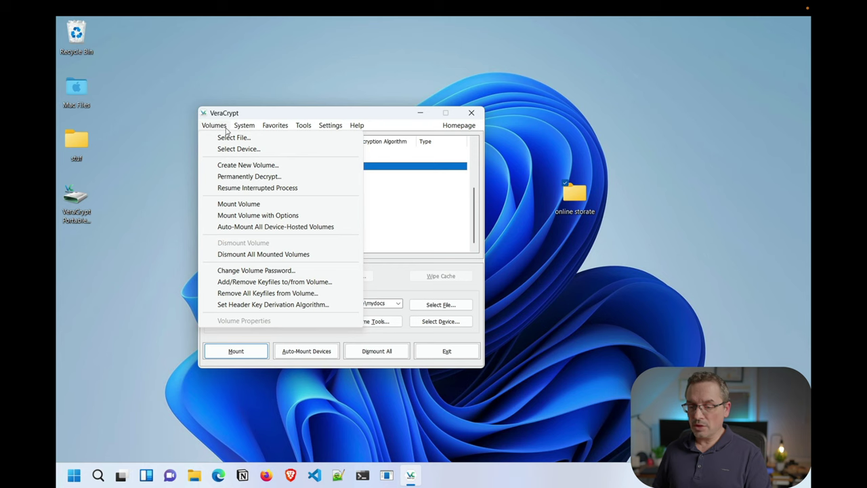
pyautogui.click(257, 165)
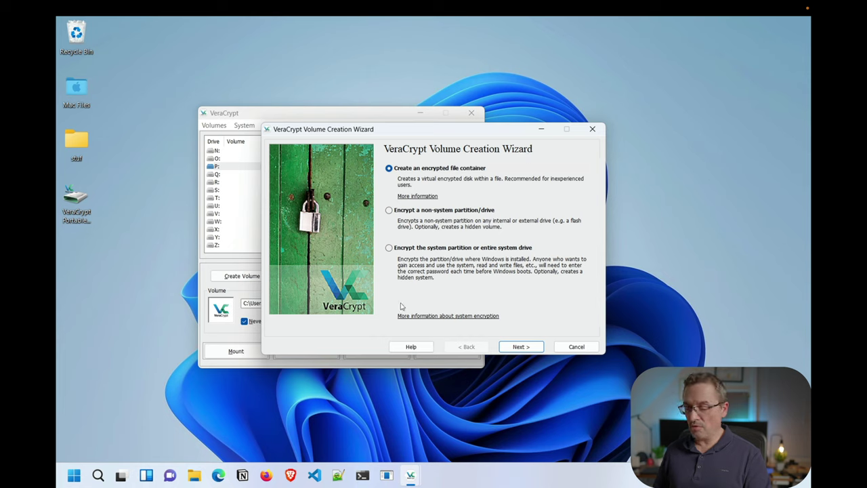
pyautogui.click(521, 347)
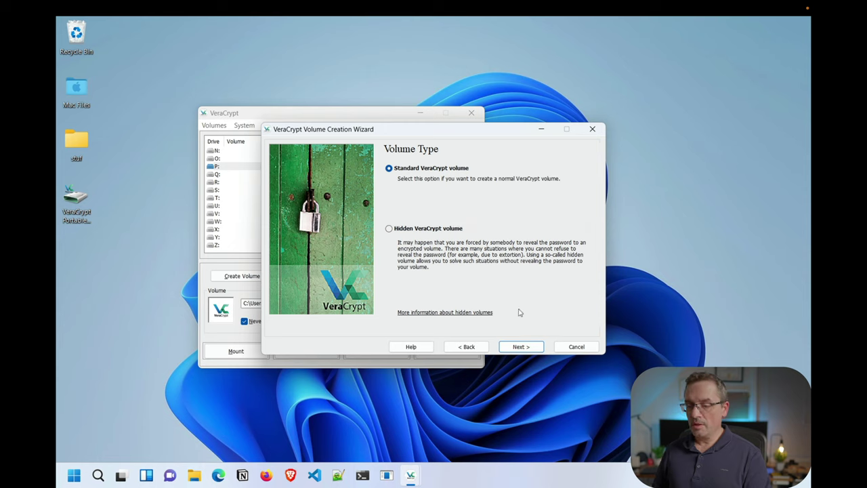
# Choose a standard volume and set its container file to 'docs' in the online storate folder
pyautogui.click(524, 347)
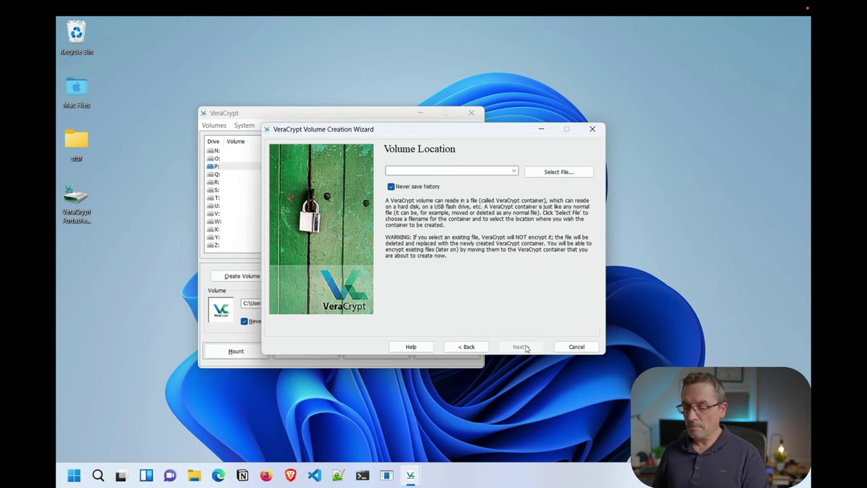
pyautogui.click(550, 172)
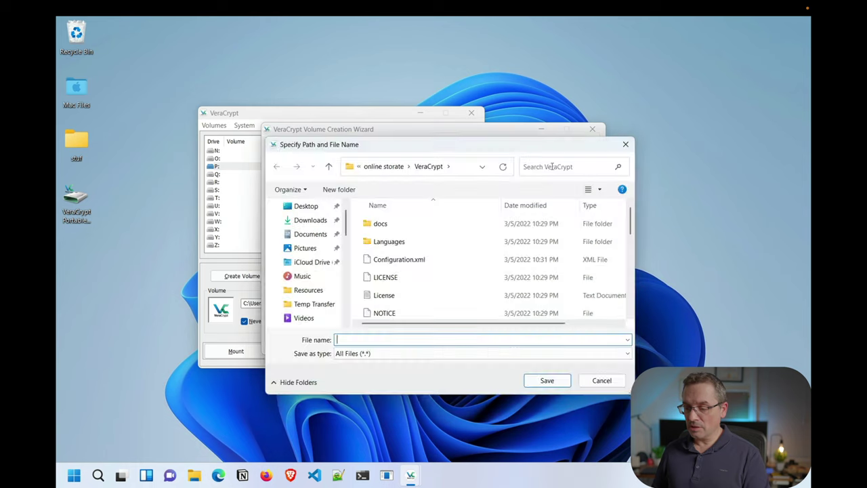
pyautogui.click(392, 168)
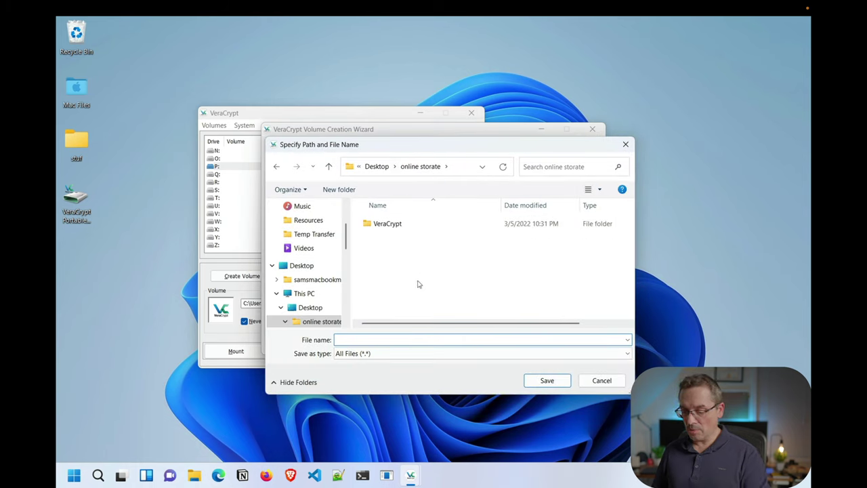
pyautogui.write('ata')
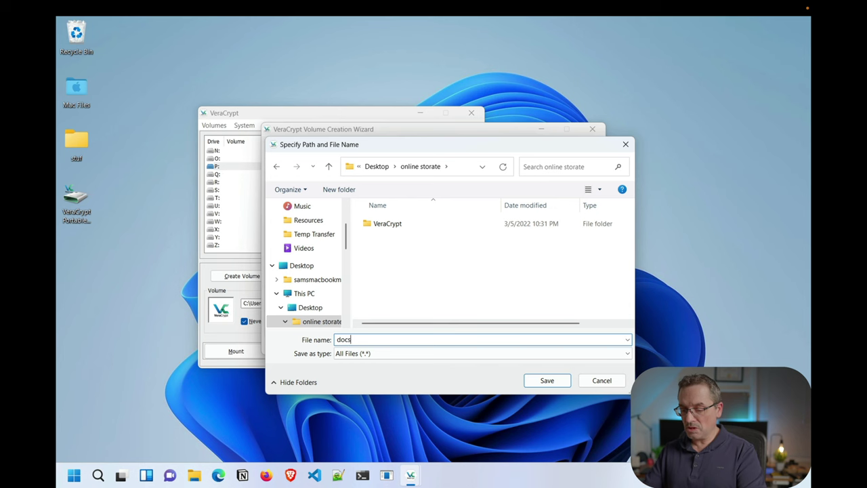
pyautogui.press('Return')
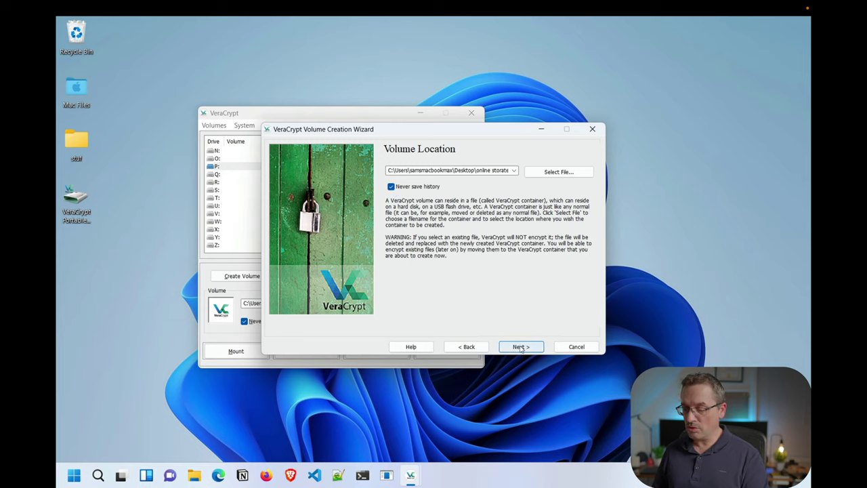
# Keep AES encryption with SHA-512 and set the container size to 200 MB
pyautogui.click(520, 347)
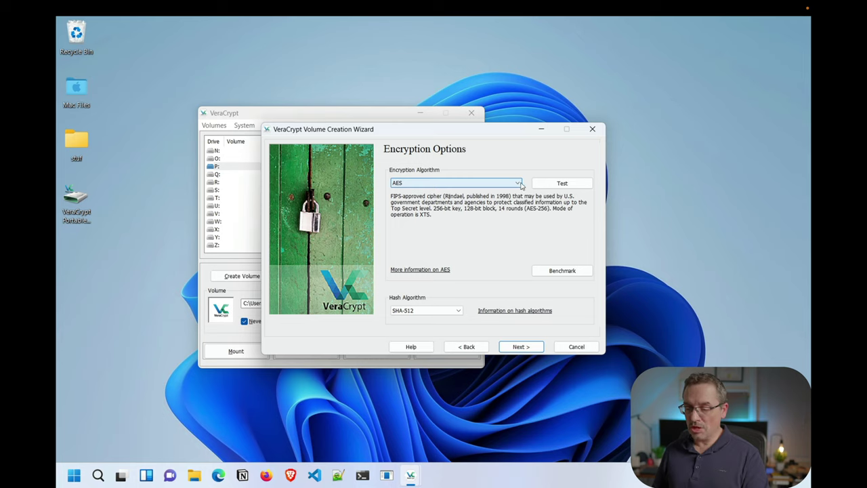
pyautogui.click(520, 346)
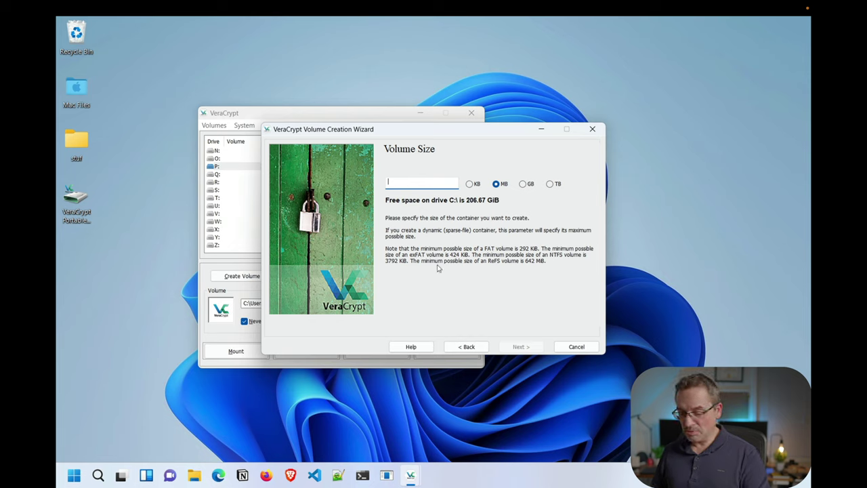
pyautogui.write('200')
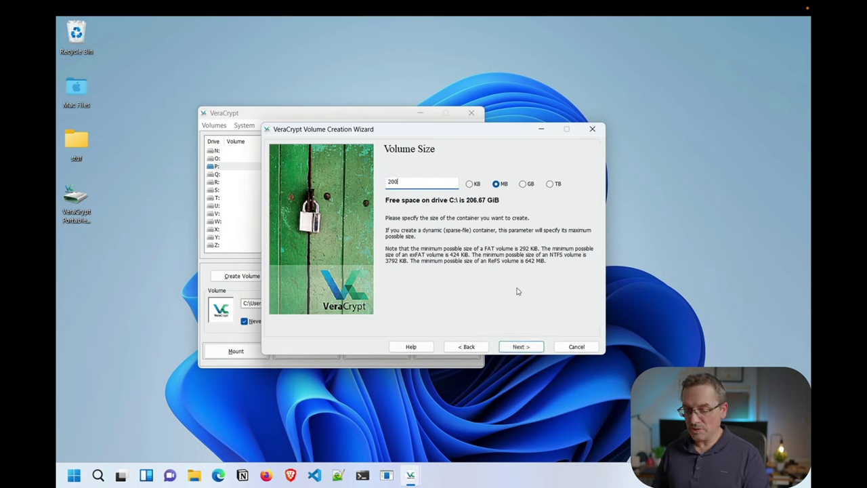
pyautogui.click(520, 347)
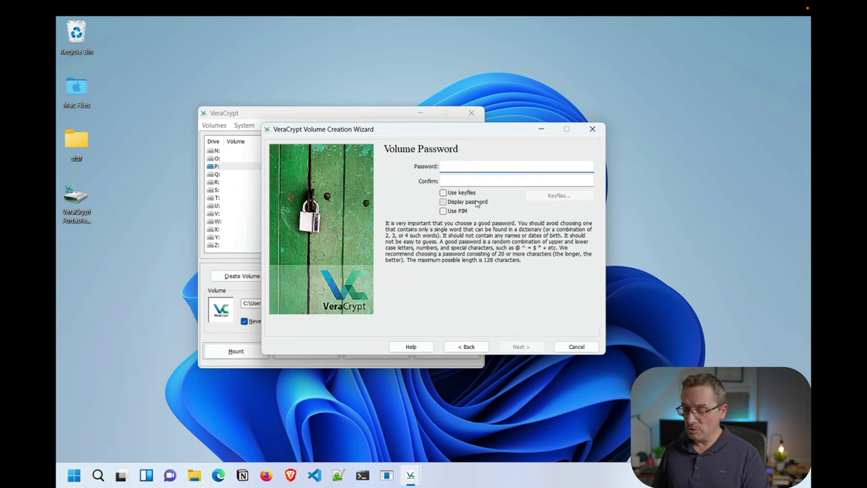
# Show the password in plain text, then enter and confirm a short volume password
pyautogui.click(477, 203)
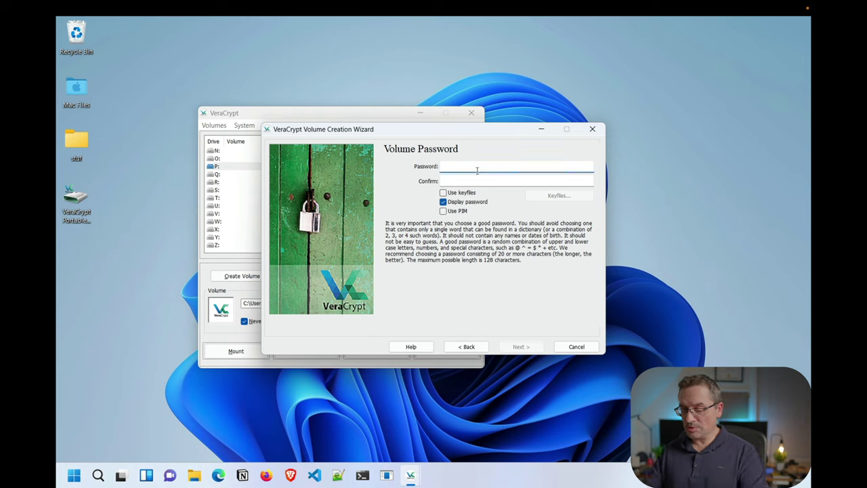
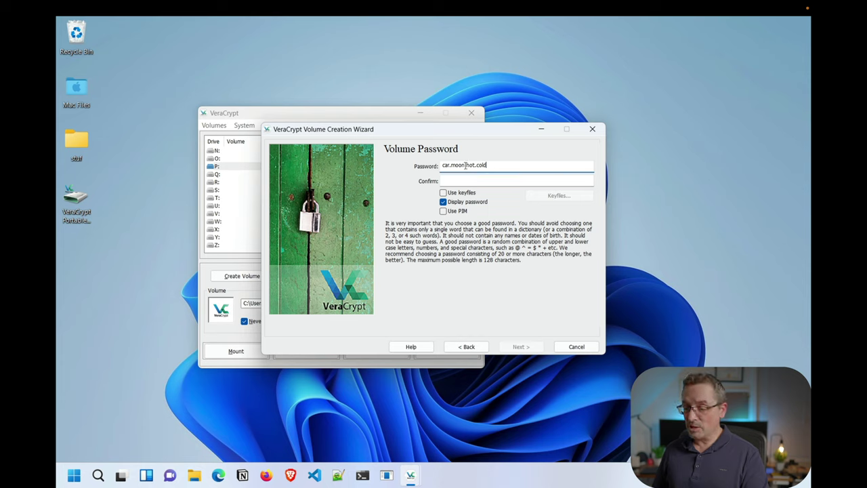
pyautogui.moveTo(513, 166); pyautogui.dragTo(327, 171)
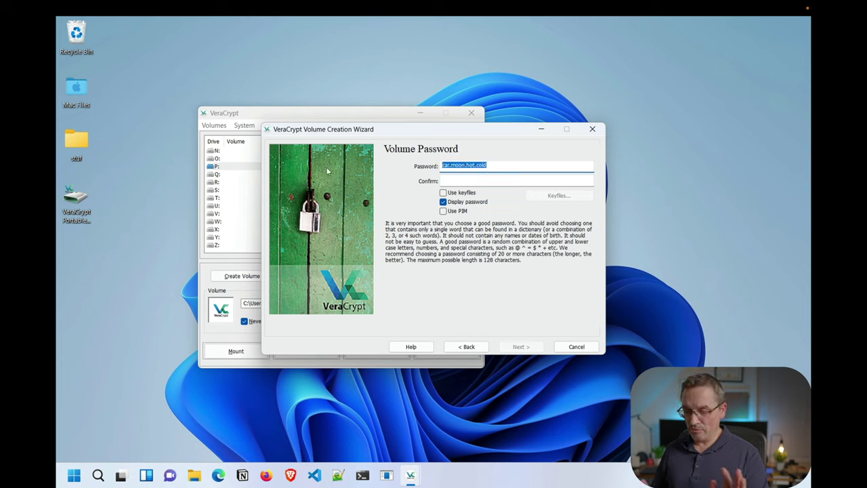
pyautogui.write('test')
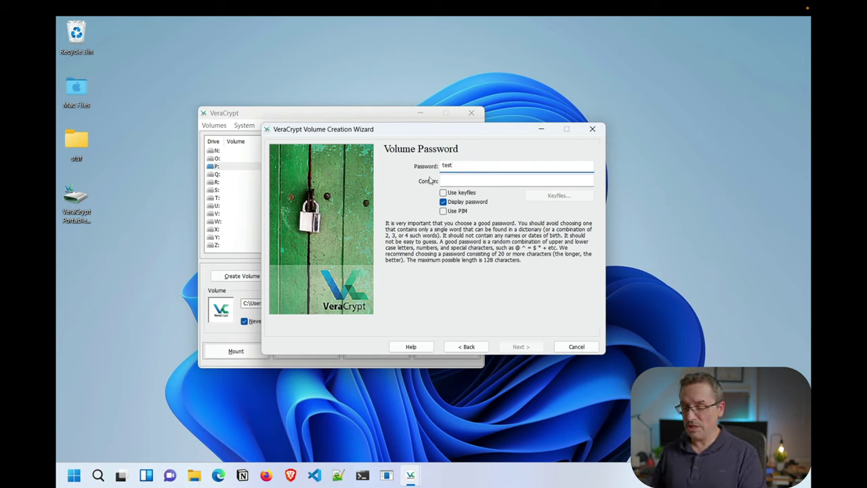
pyautogui.click(458, 179)
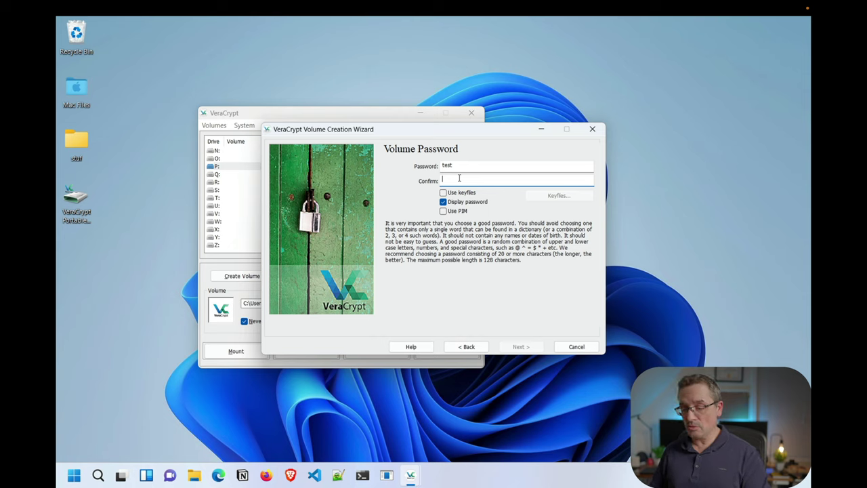
pyautogui.write('te')
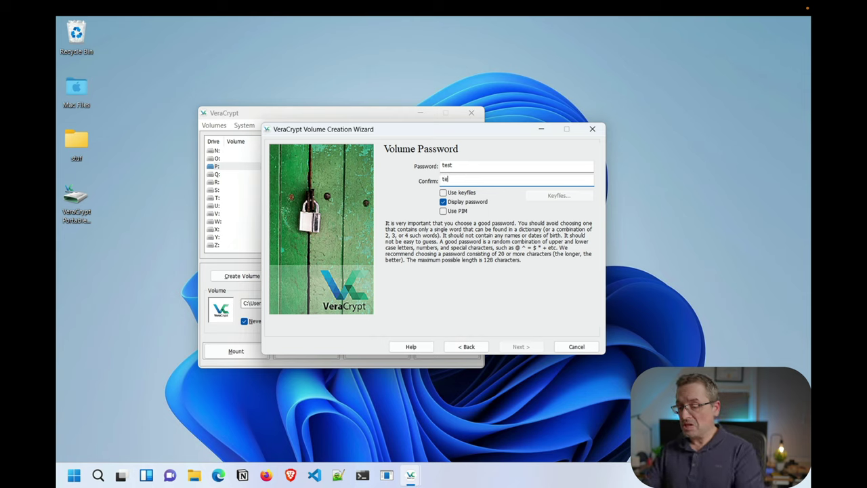
pyautogui.write('st')
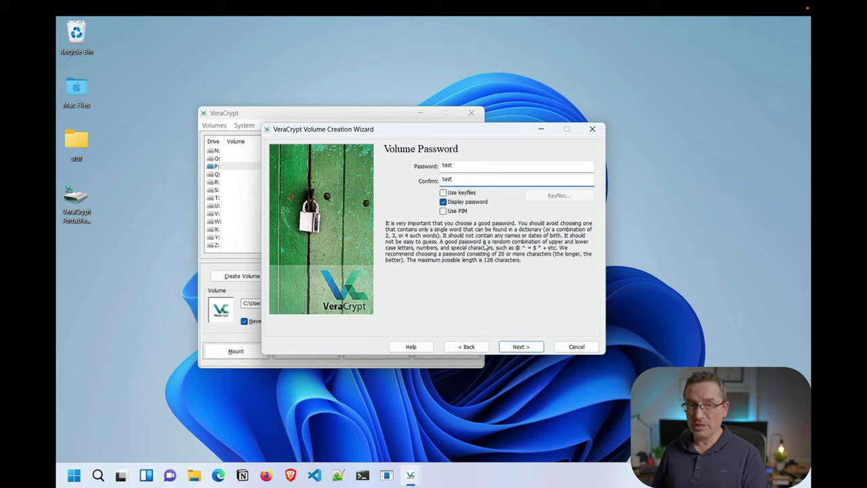
pyautogui.click(530, 348)
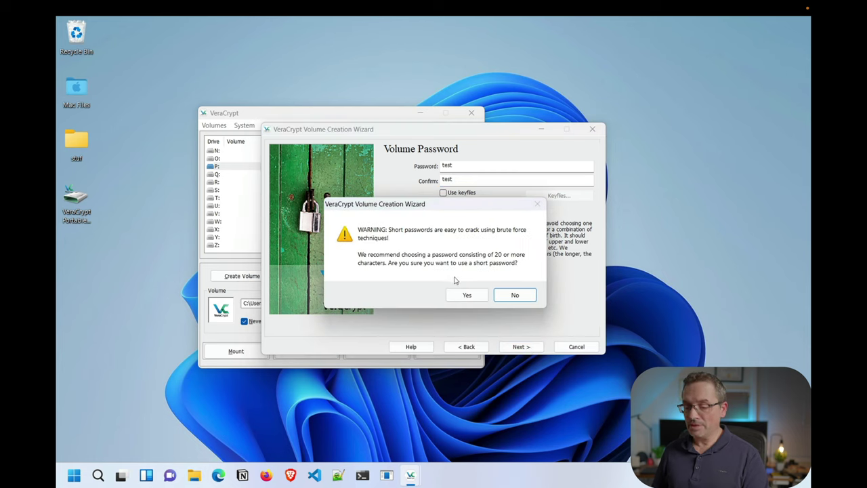
# Accept the short-password warning and format the container as a FAT volume
pyautogui.click(467, 295)
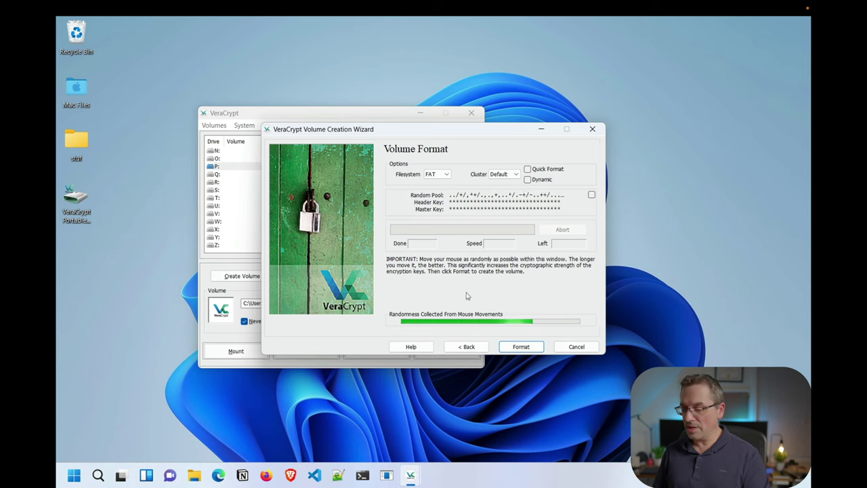
pyautogui.click(521, 347)
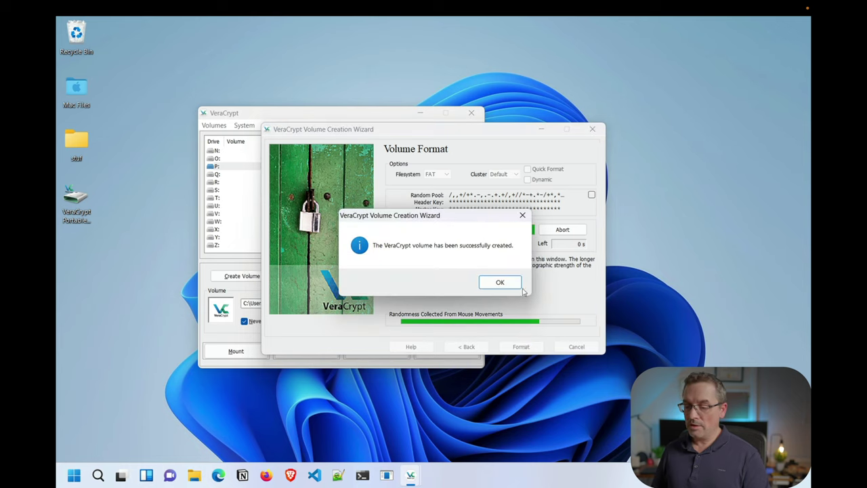
pyautogui.click(513, 284)
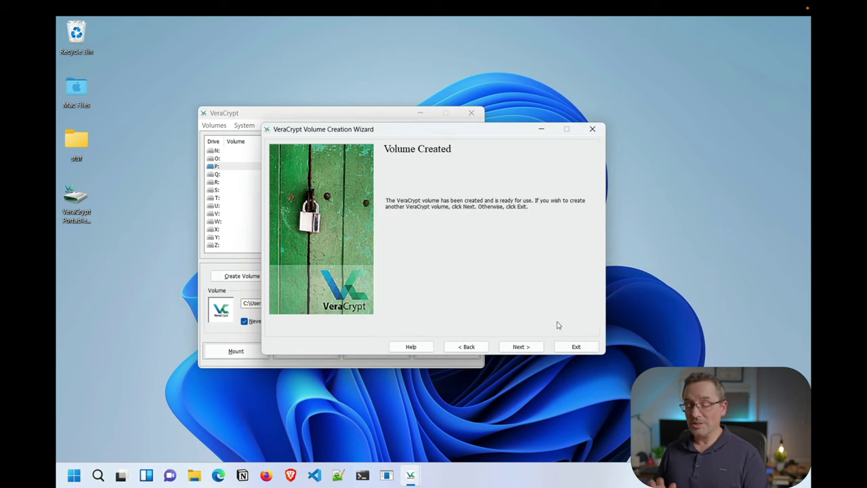
pyautogui.click(576, 346)
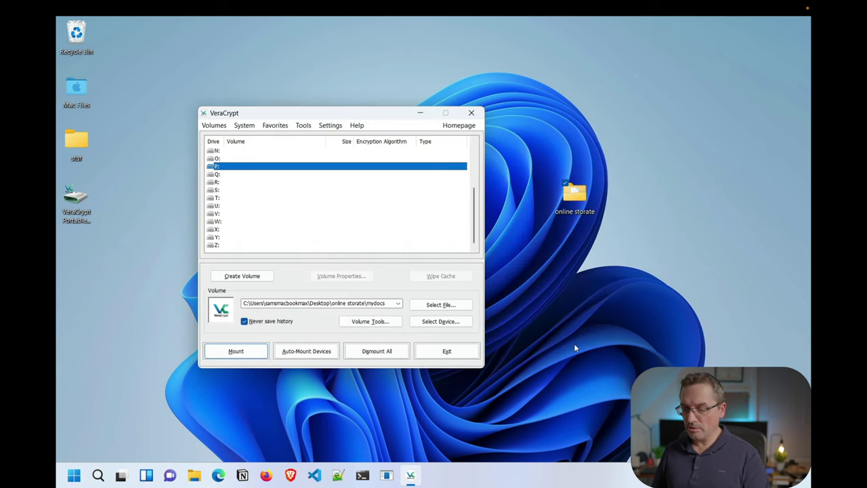
pyautogui.doubleClick(575, 197)
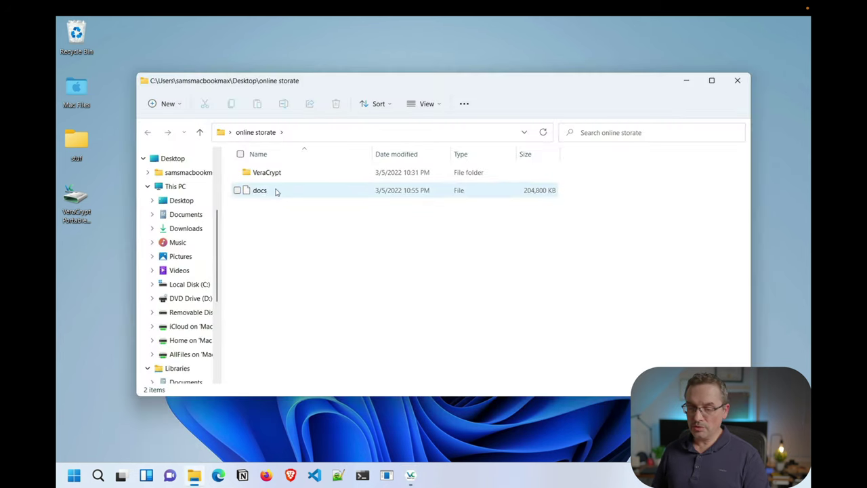
pyautogui.click(275, 192)
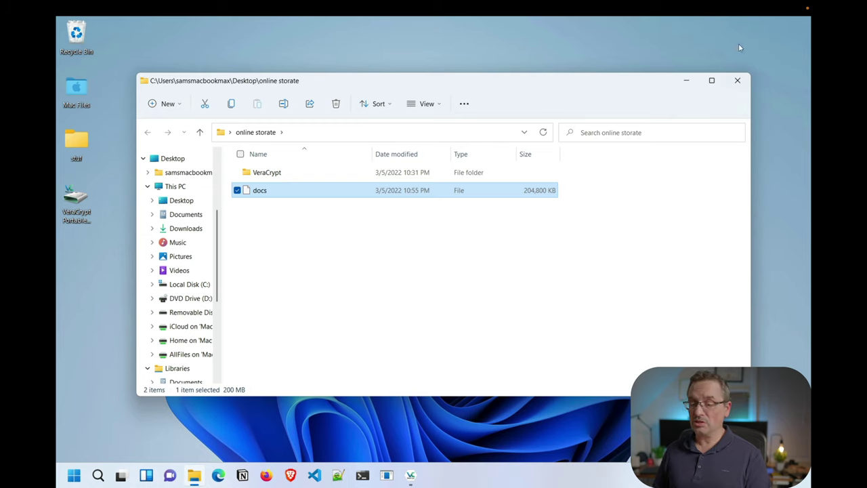
# Mount the 'docs' container from online storate on drive W: using its password
pyautogui.click(738, 80)
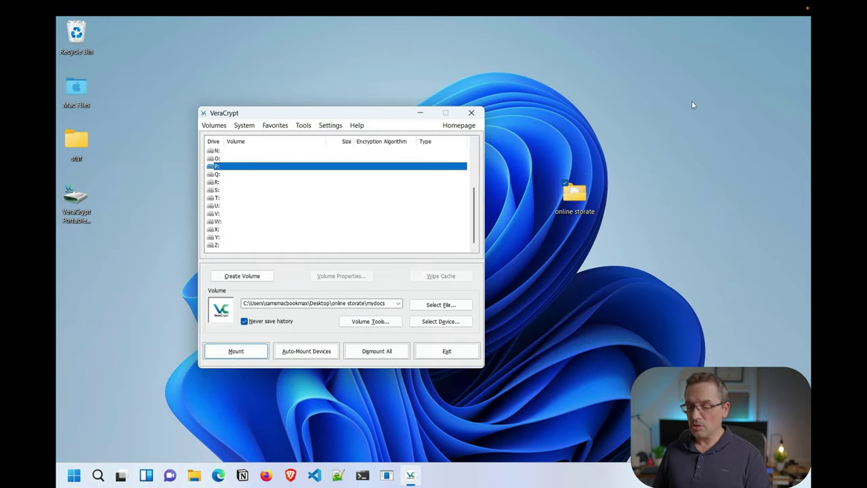
pyautogui.click(244, 223)
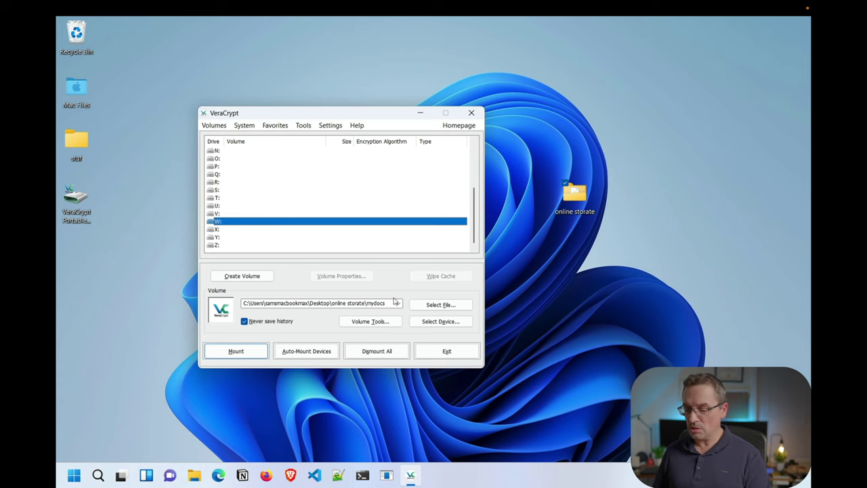
pyautogui.click(436, 308)
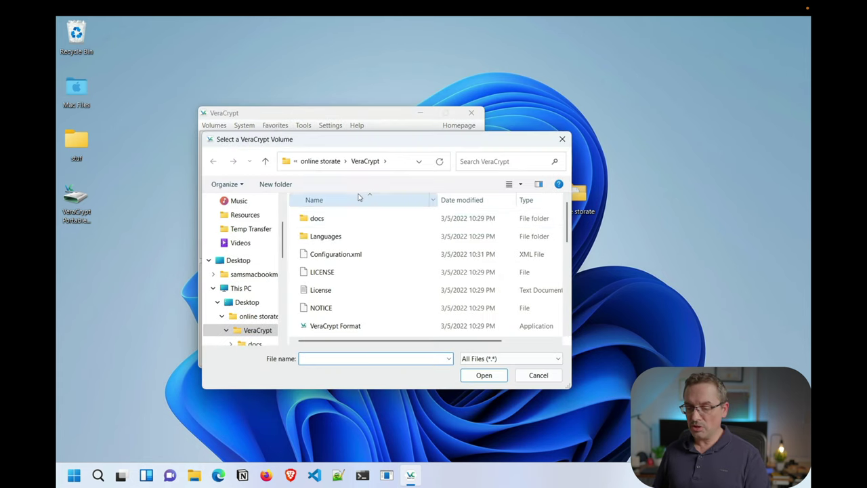
pyautogui.click(335, 165)
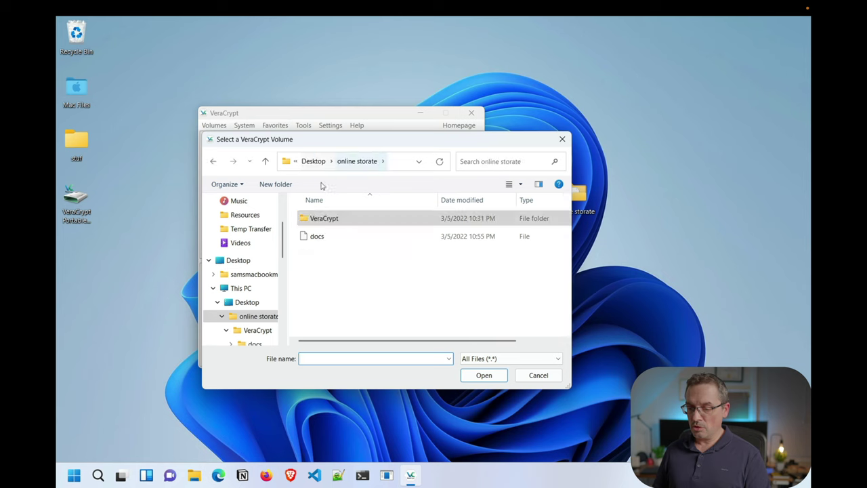
pyautogui.click(314, 240)
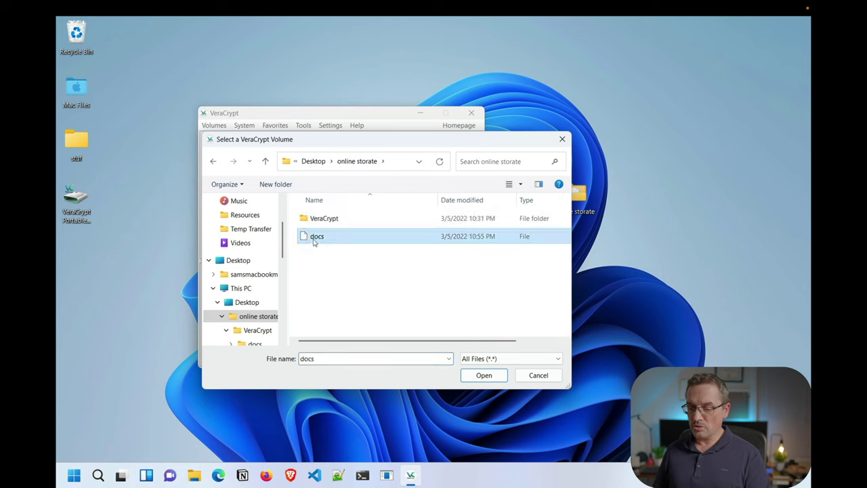
pyautogui.click(484, 375)
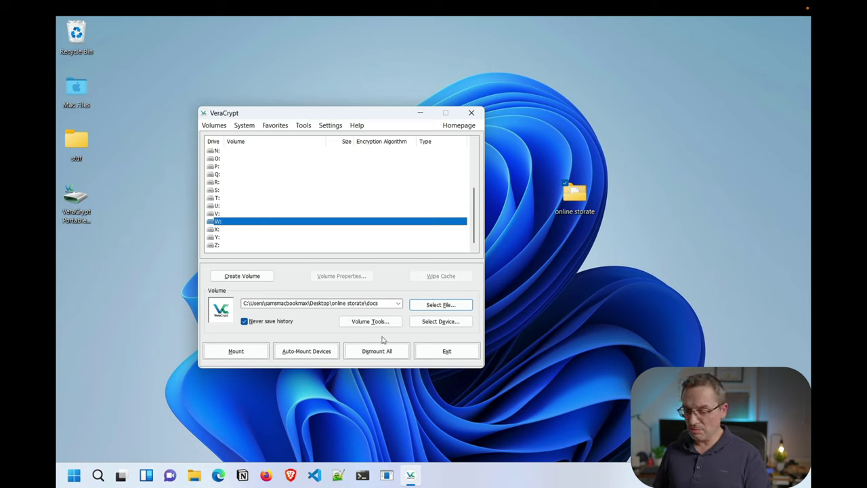
pyautogui.click(236, 351)
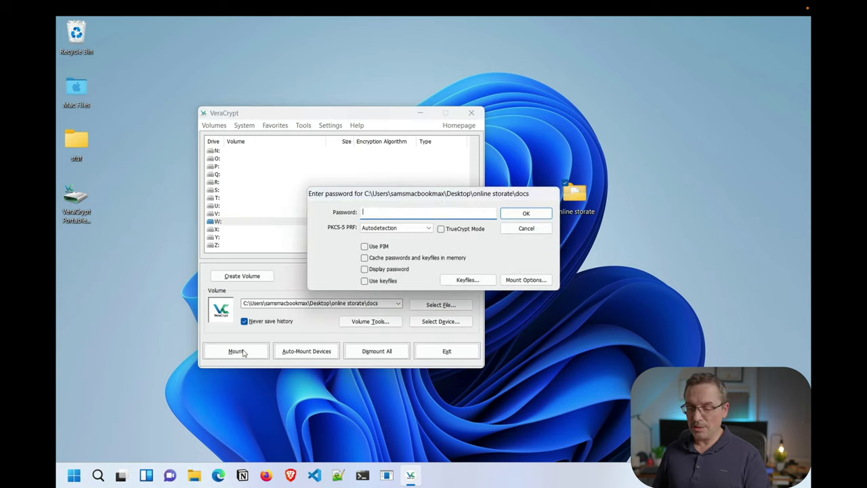
pyautogui.write('p')
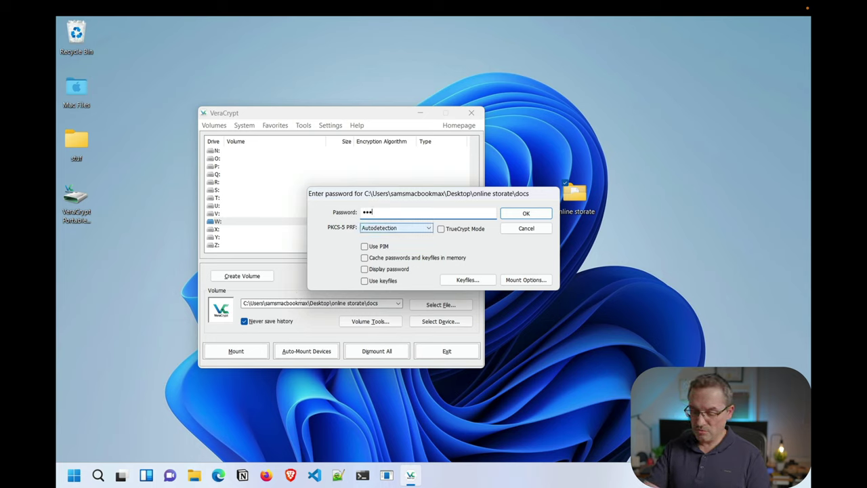
pyautogui.write('a')
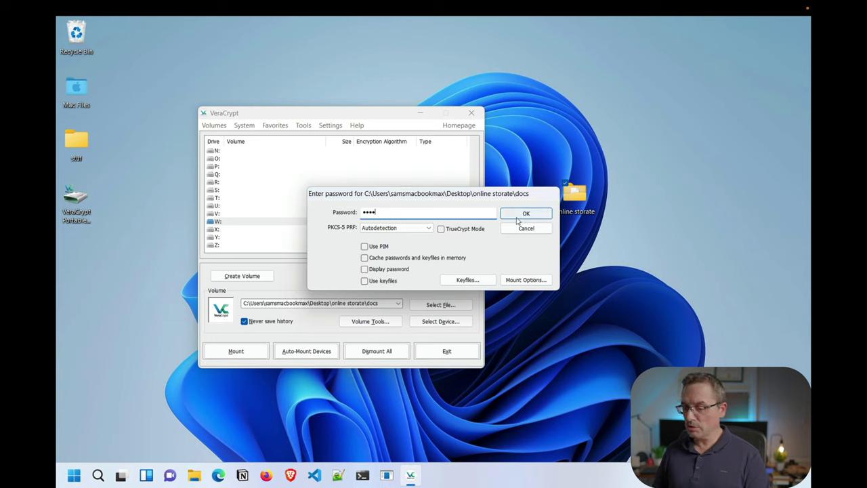
pyautogui.click(518, 217)
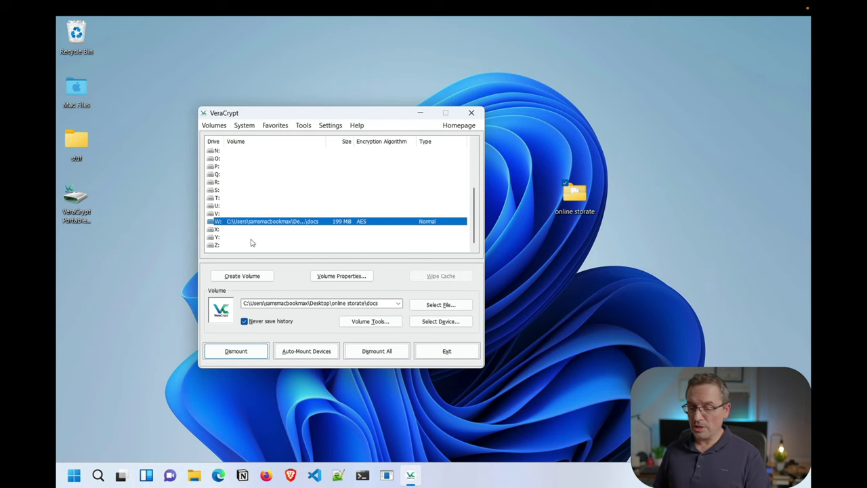
# Open the mounted W: drive and create a folder named 'citibank' on it
pyautogui.doubleClick(267, 222)
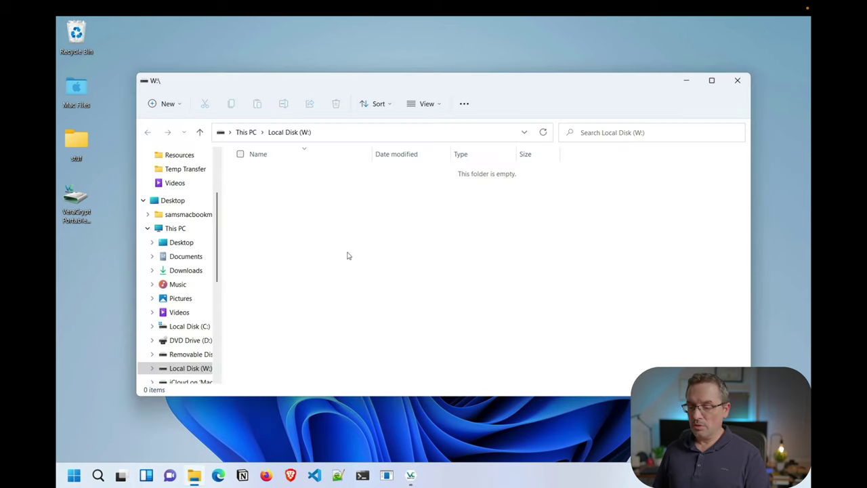
pyautogui.scroll(-1, 185, 347)
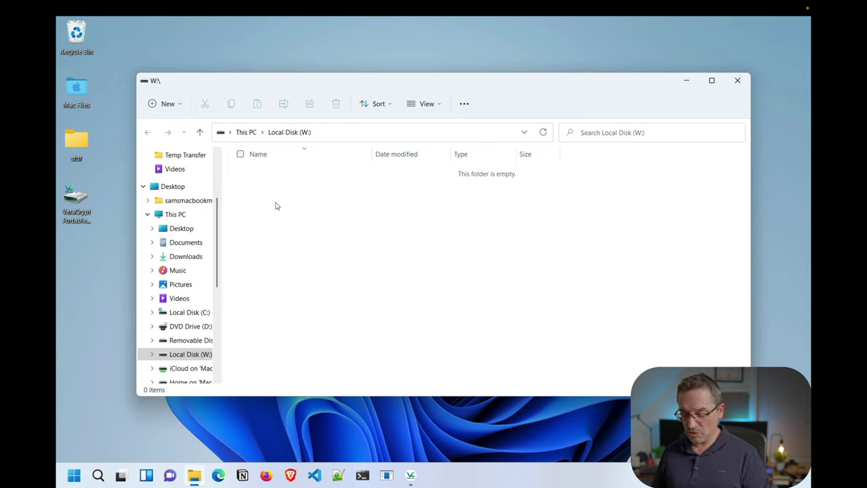
pyautogui.hotkey('ctrl', 'shift', 'n')
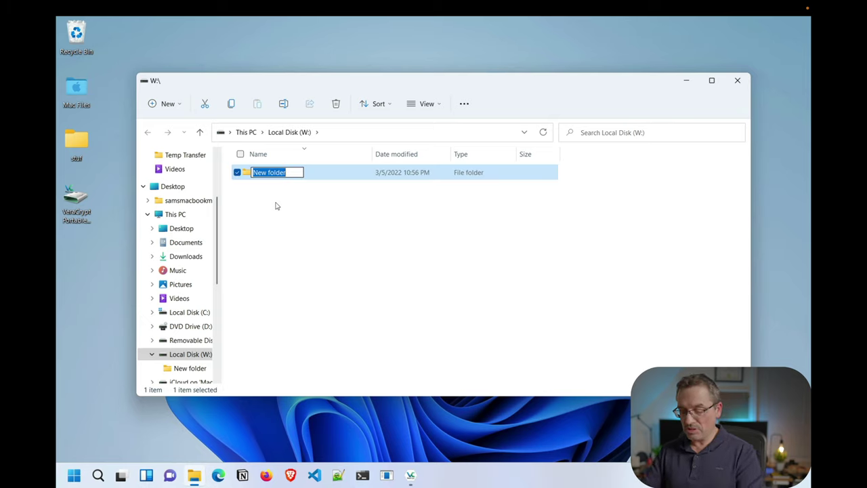
pyautogui.write('citibank')
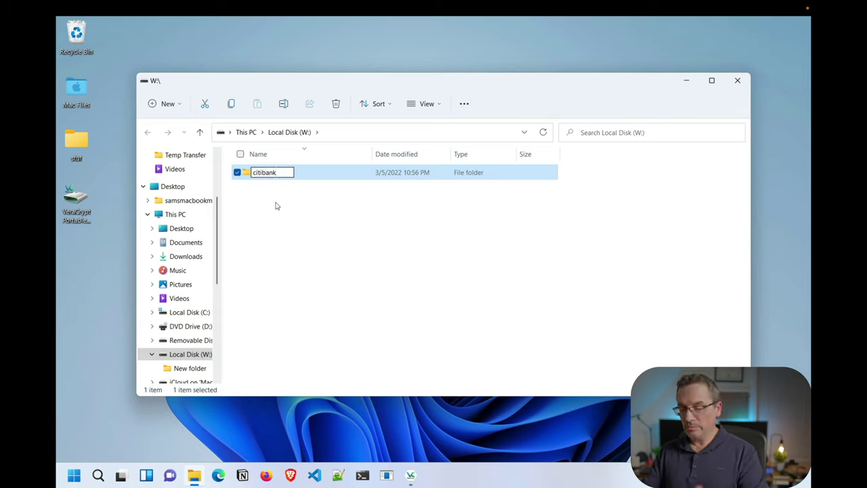
pyautogui.press('Return')
pyautogui.press('Return')
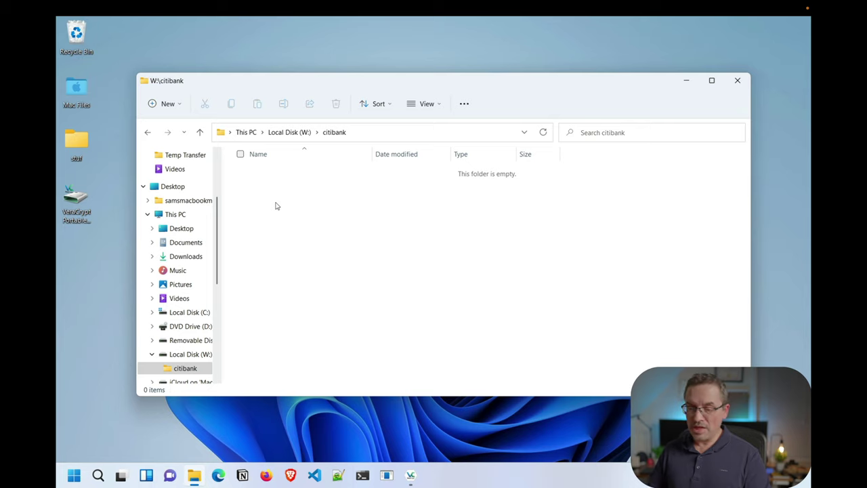
# Create a 'Statements 2022' subfolder inside citibank
pyautogui.rightClick(272, 208)
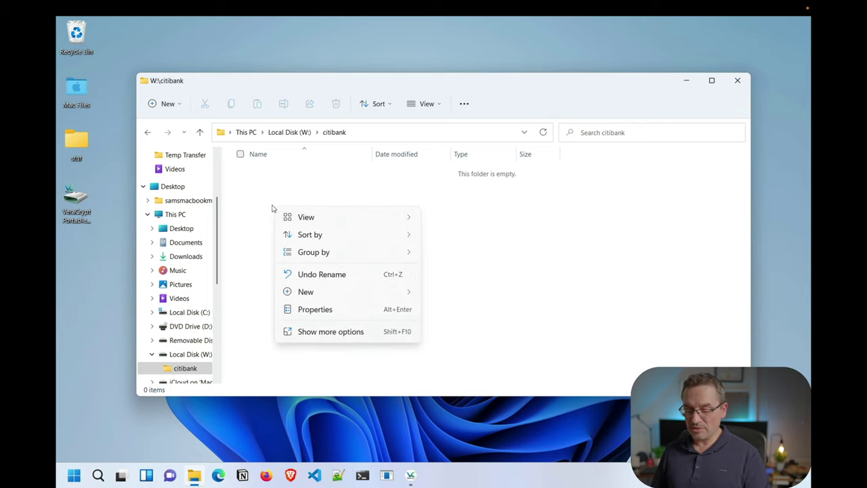
pyautogui.click(262, 210)
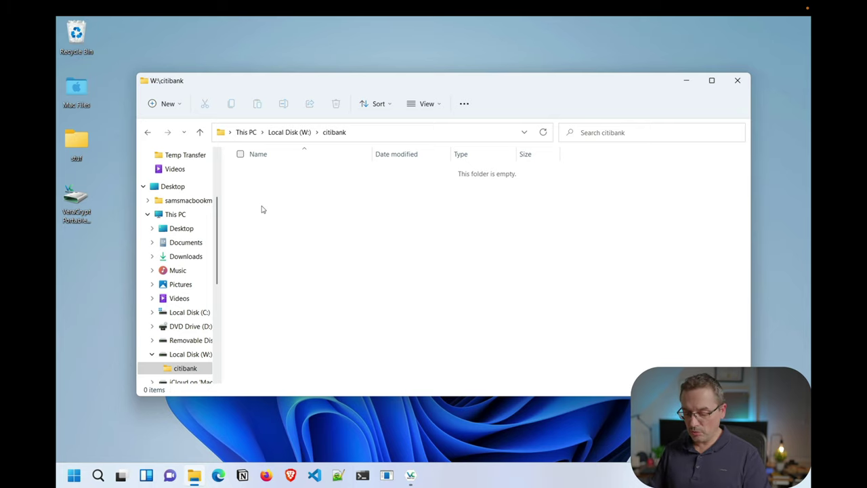
pyautogui.hotkey('ctrl', 'shift', 'n')
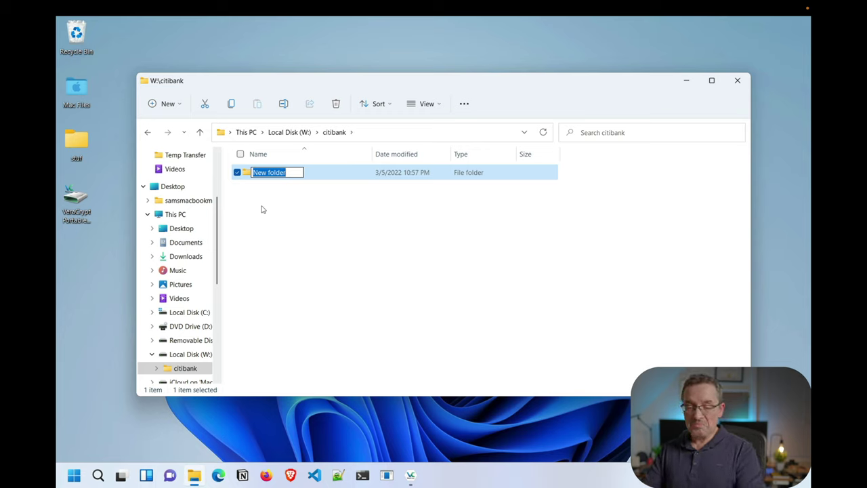
pyautogui.write('Statementes')
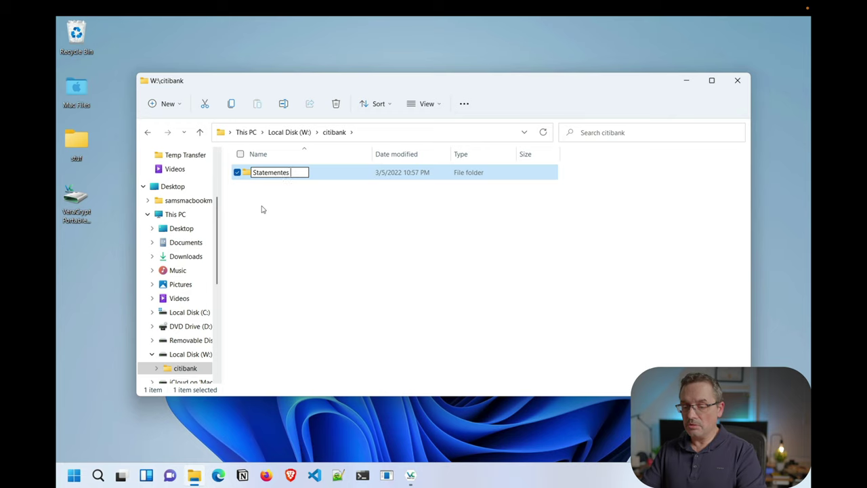
pyautogui.press('BackSpace')
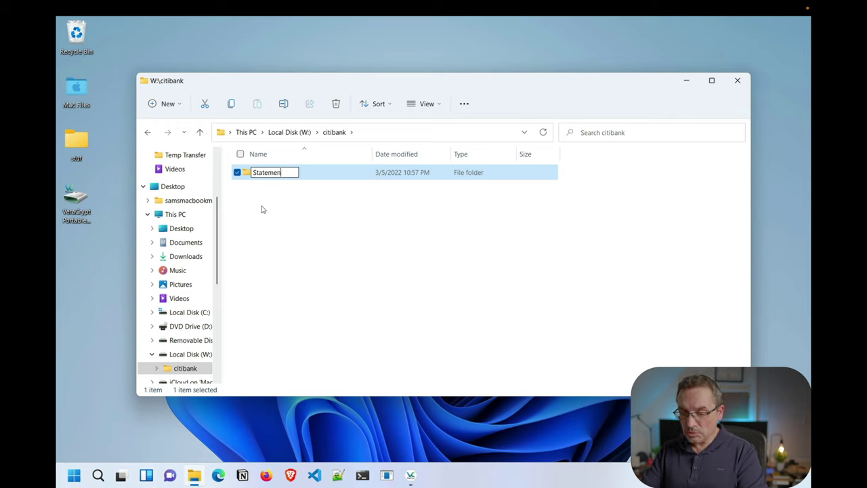
pyautogui.write('s 2022')
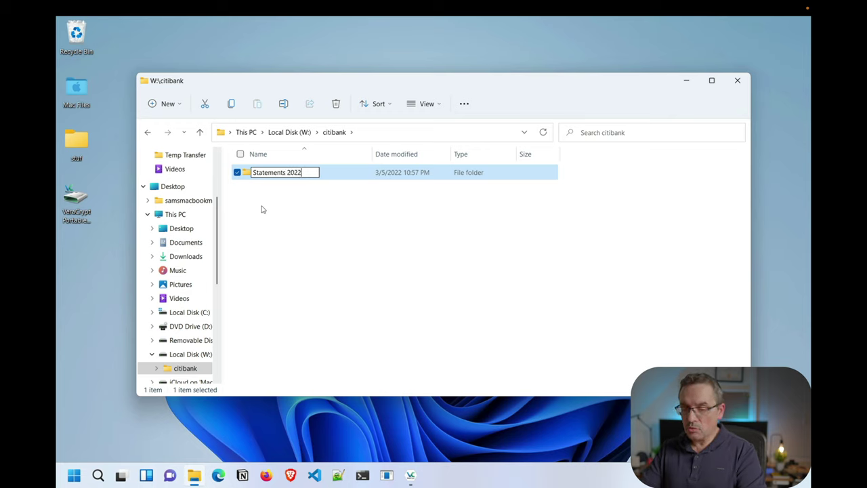
pyautogui.press('Return')
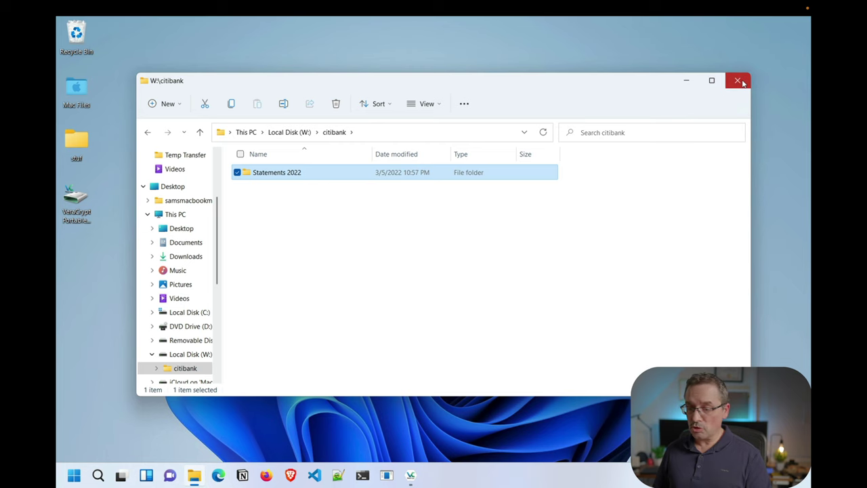
# Dismount the docs volume from W: and confirm in This PC that W: is gone
pyautogui.click(740, 81)
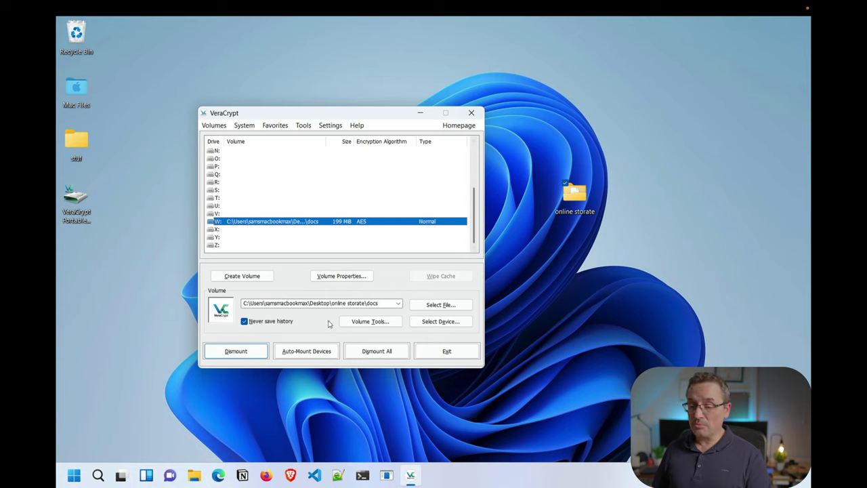
pyautogui.click(236, 351)
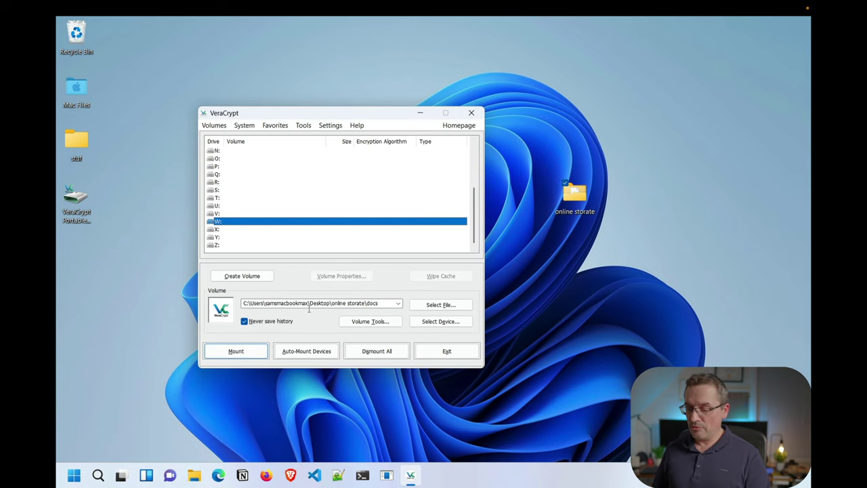
pyautogui.click(195, 475)
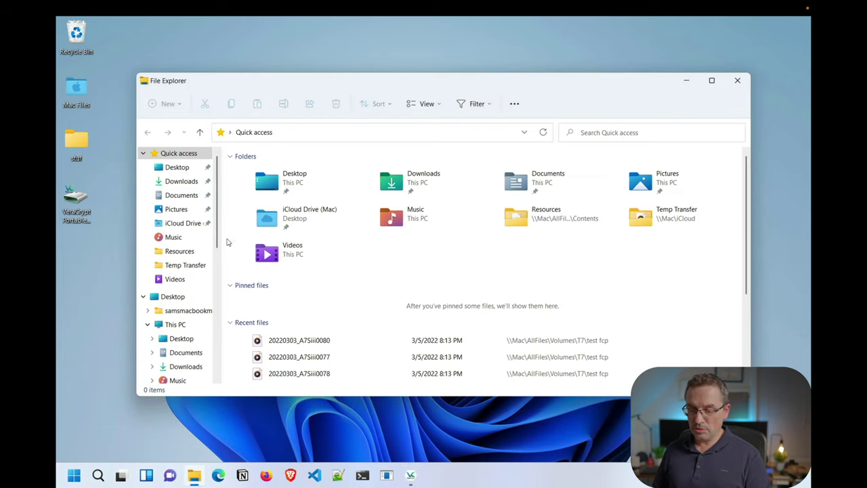
pyautogui.scroll(-5, 182, 312)
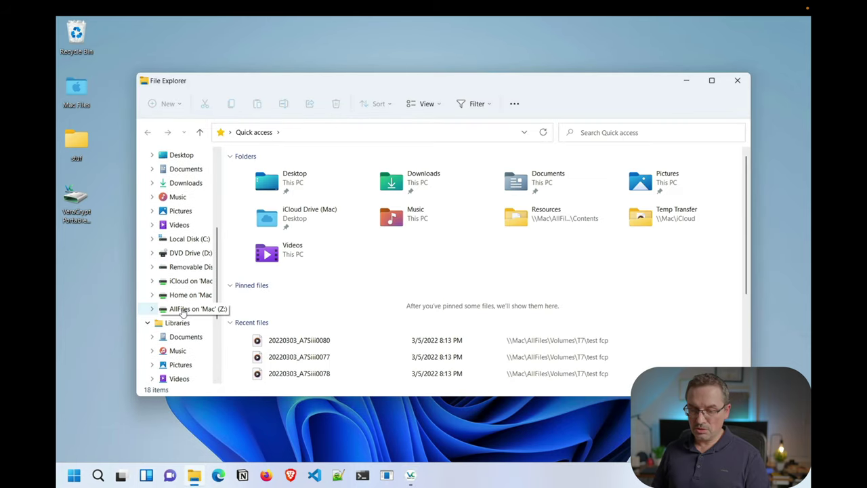
pyautogui.scroll(2, 182, 311)
pyautogui.click(175, 186)
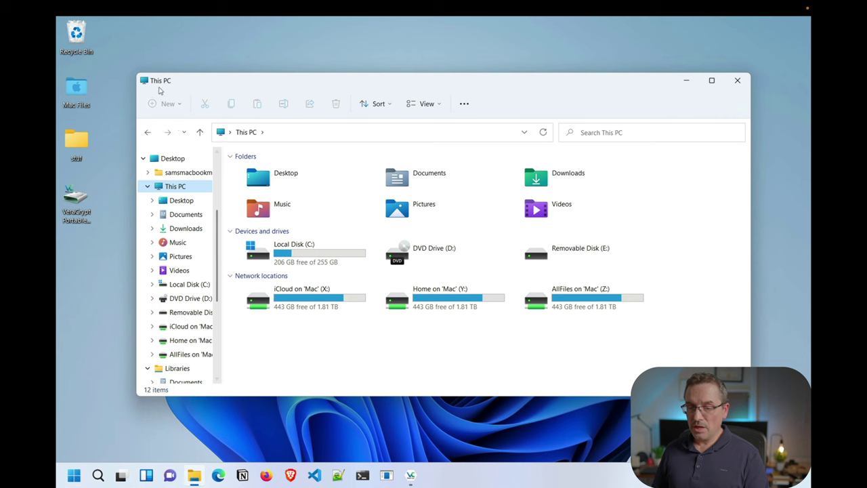
pyautogui.click(738, 80)
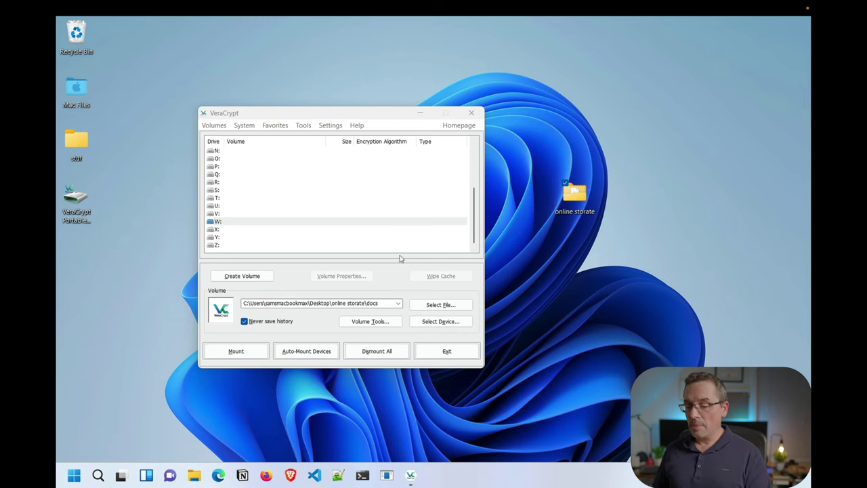
# Browse online storate and its VeraCrypt portable subfolder, then return to online storate
pyautogui.doubleClick(577, 195)
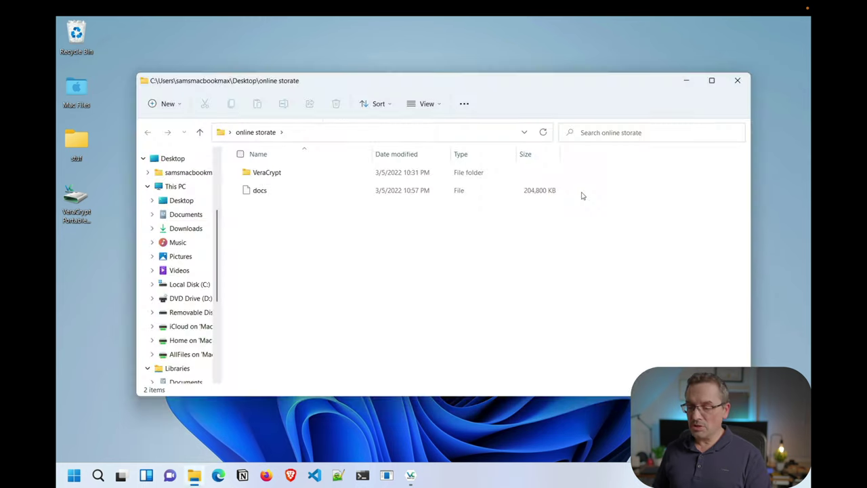
pyautogui.click(278, 173)
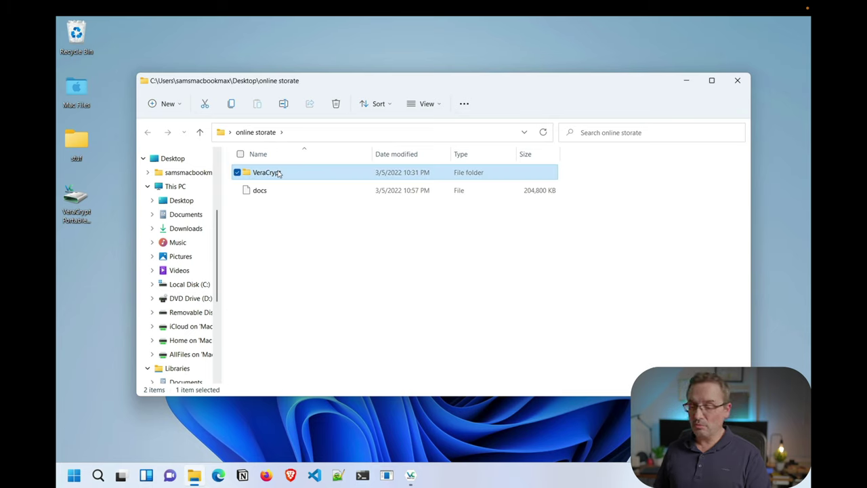
pyautogui.doubleClick(277, 173)
pyautogui.scroll(-5, 345, 326)
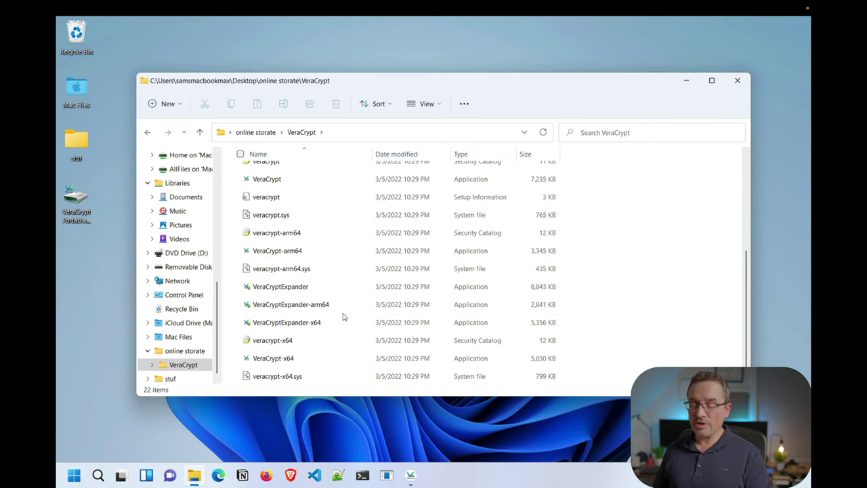
pyautogui.scroll(3, 344, 317)
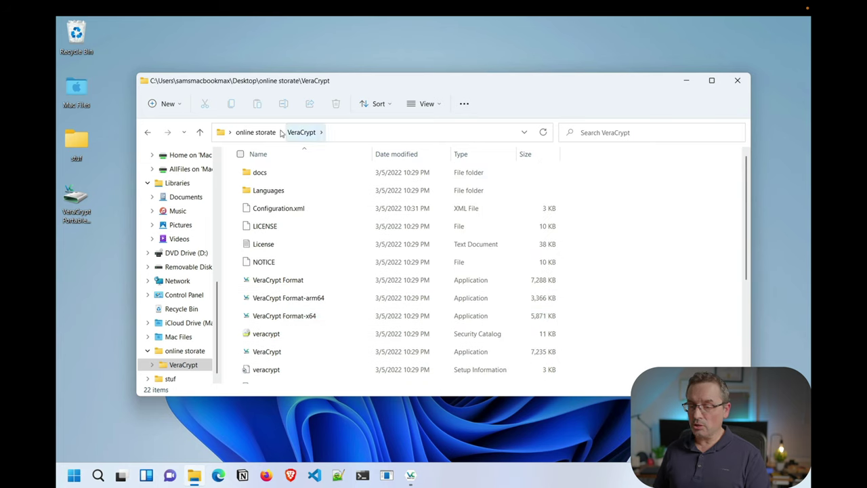
pyautogui.click(258, 132)
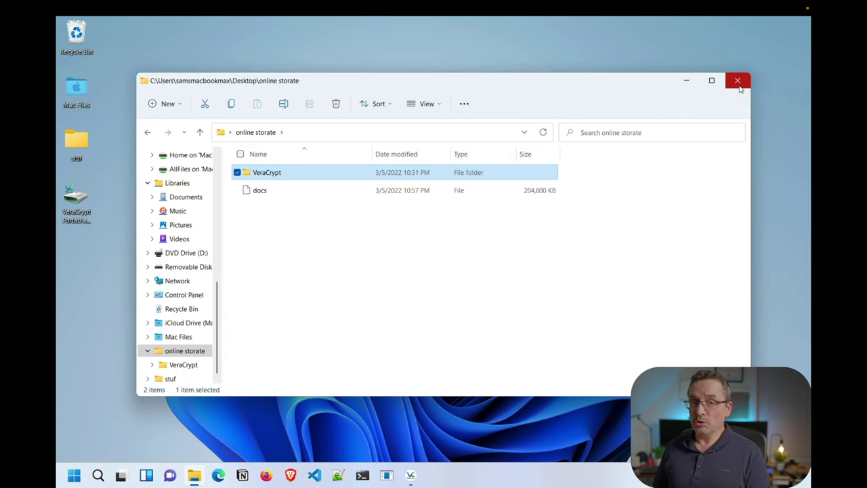
# Mount the docs container on W: with its password as a 199 MB AES volume
pyautogui.click(739, 84)
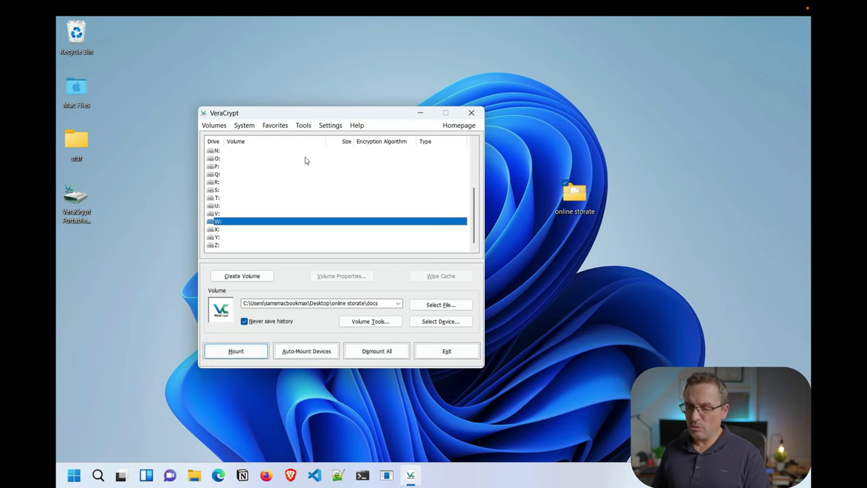
pyautogui.click(241, 351)
pyautogui.write('****')
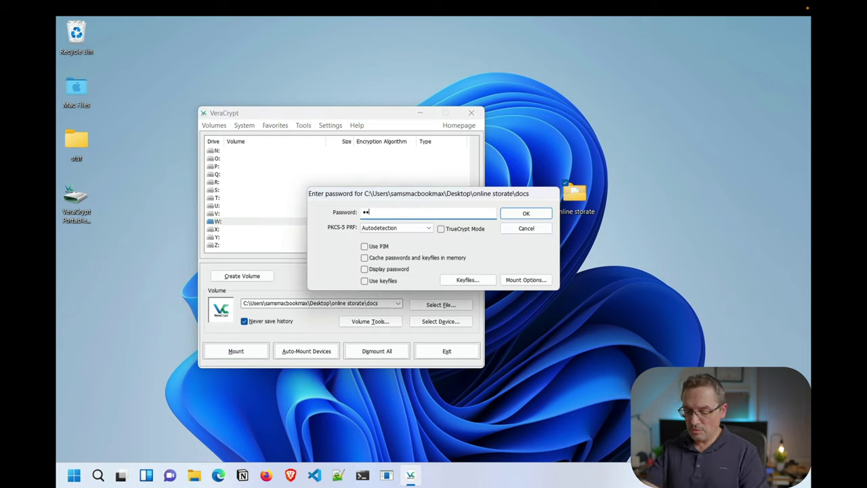
pyautogui.press('Return')
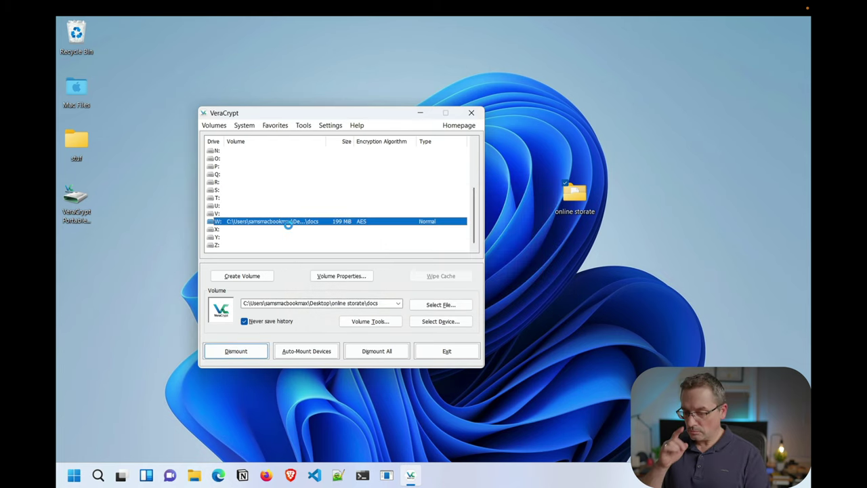
pyautogui.click(277, 126)
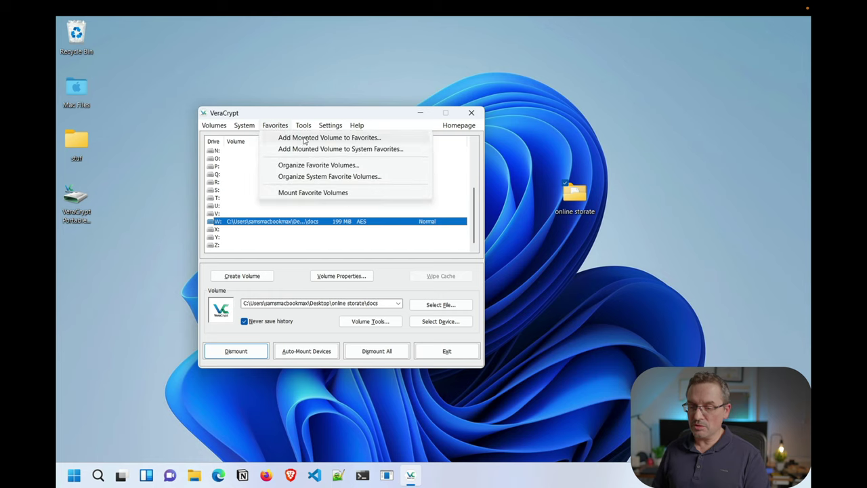
# Add the mounted docs volume to favorites under the label 'tax docs'
pyautogui.click(304, 139)
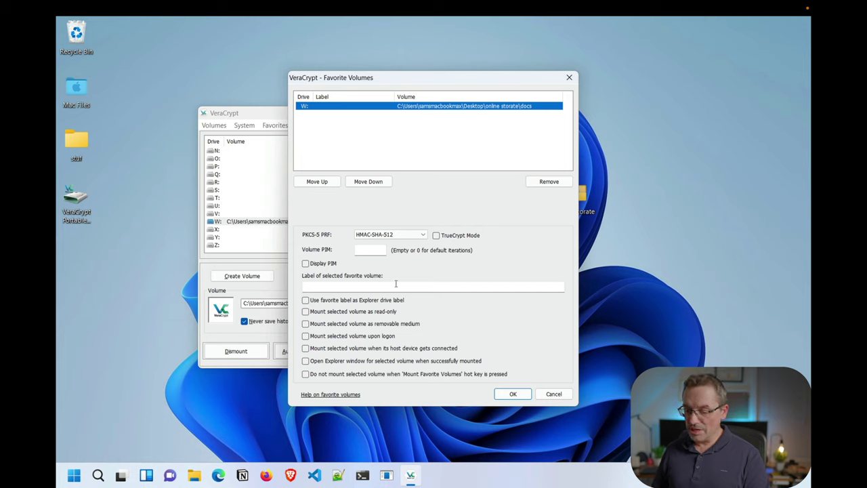
pyautogui.click(361, 287)
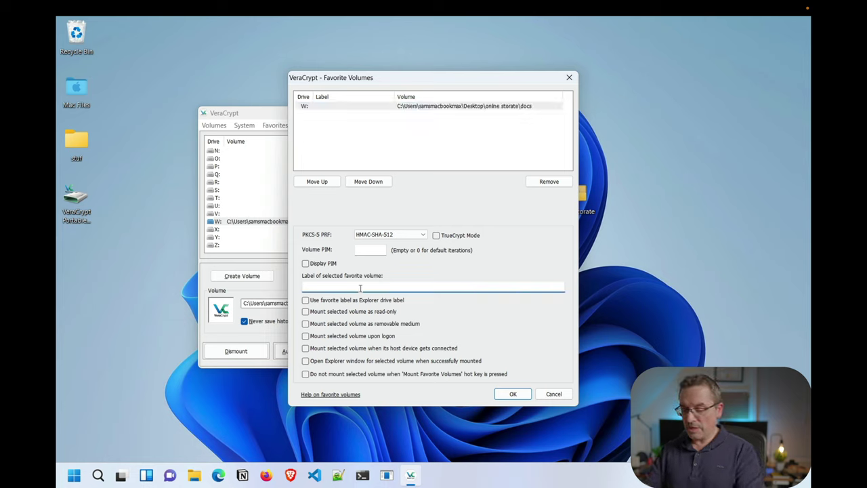
pyautogui.write('tax docs')
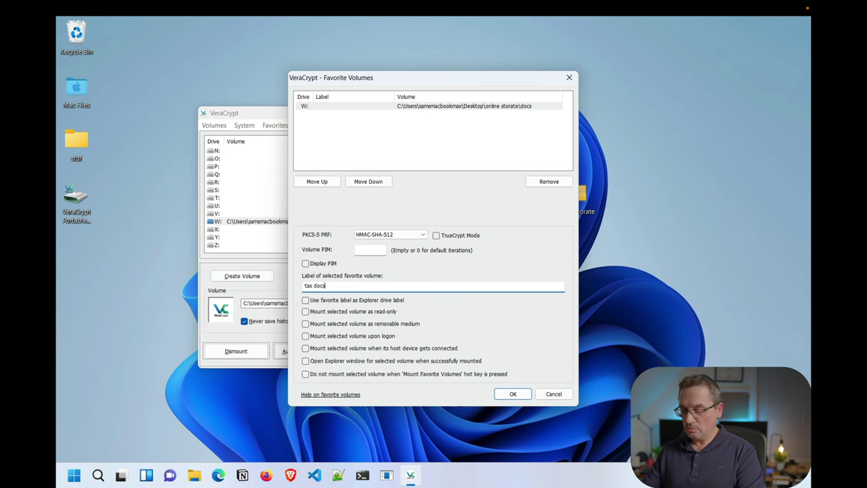
pyautogui.press('Return')
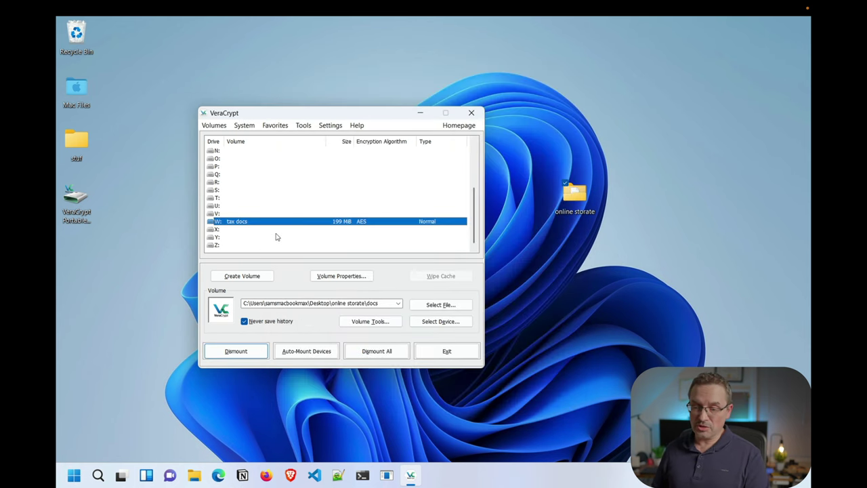
# Dismount W:, then remount it from the tax docs favorite with its password
pyautogui.click(243, 352)
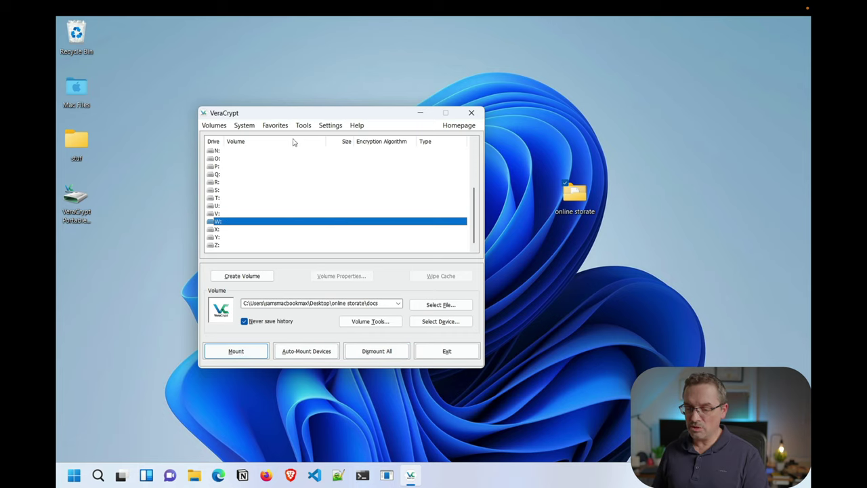
pyautogui.click(276, 125)
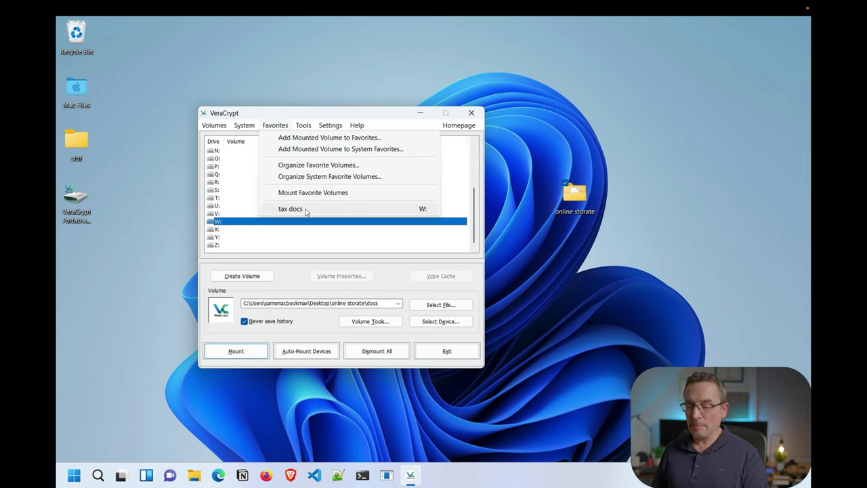
pyautogui.click(305, 210)
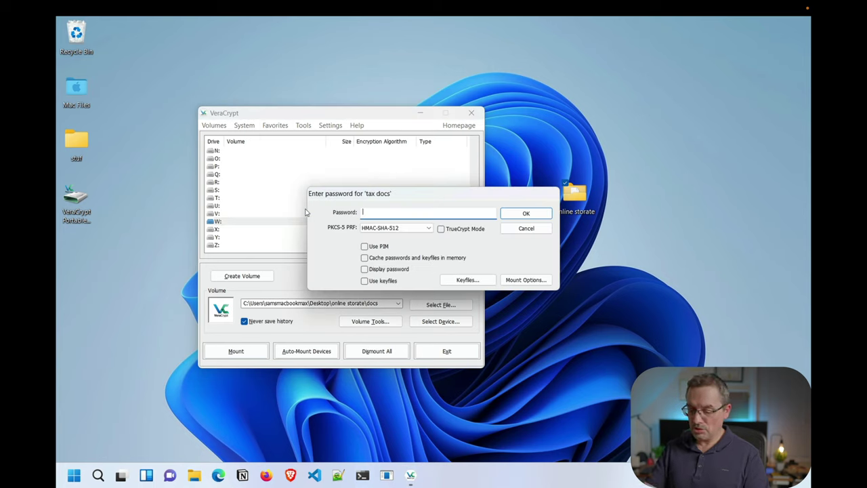
pyautogui.write('****')
pyautogui.press('Return')
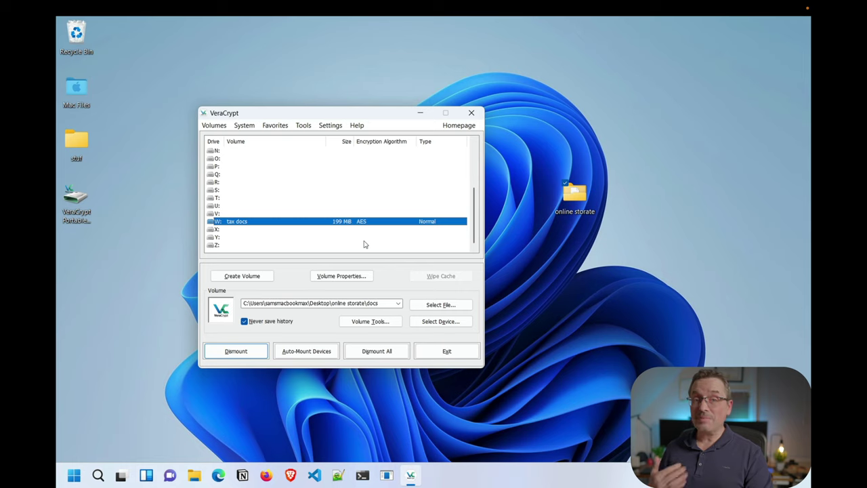
# Dismount the tax docs volume and exit VeraCrypt
pyautogui.rightClick(411, 475)
pyautogui.click(434, 401)
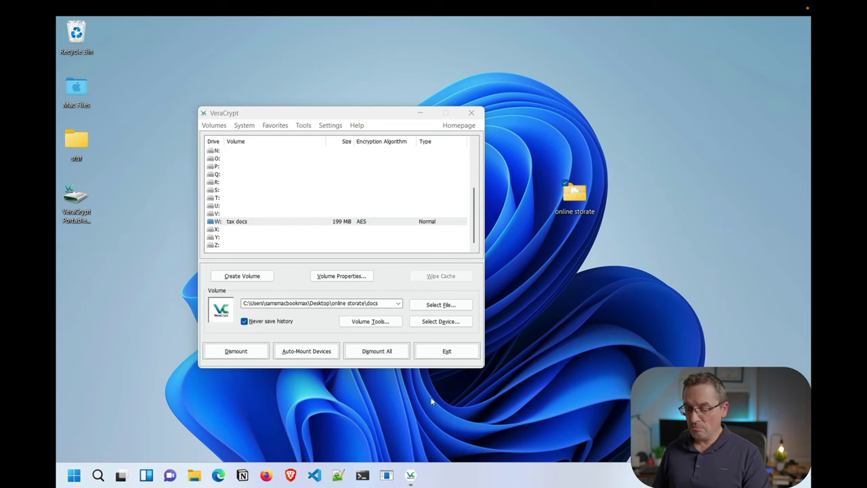
pyautogui.click(464, 362)
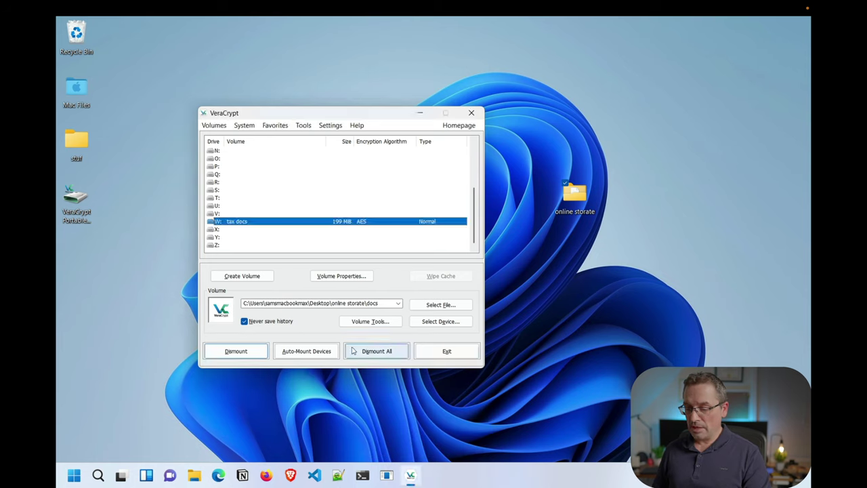
pyautogui.click(234, 351)
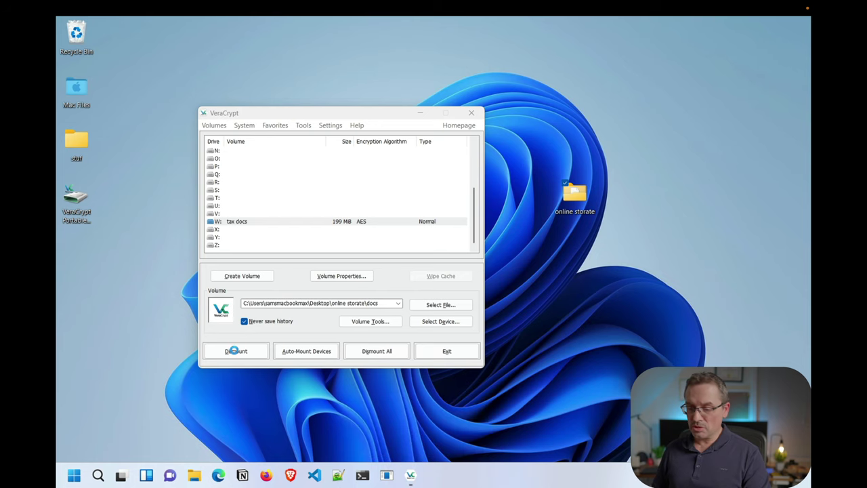
pyautogui.click(465, 348)
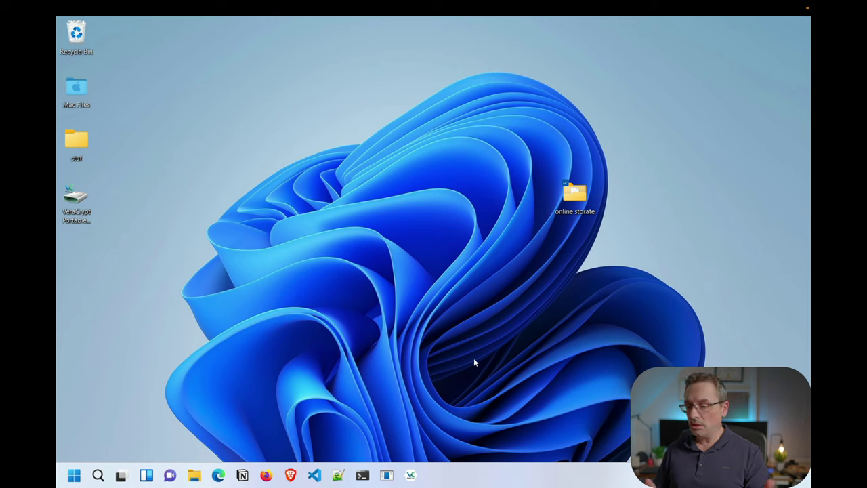
# Relaunch VeraCrypt as administrator and mount the tax docs favorite on W: with its password
pyautogui.click(412, 475)
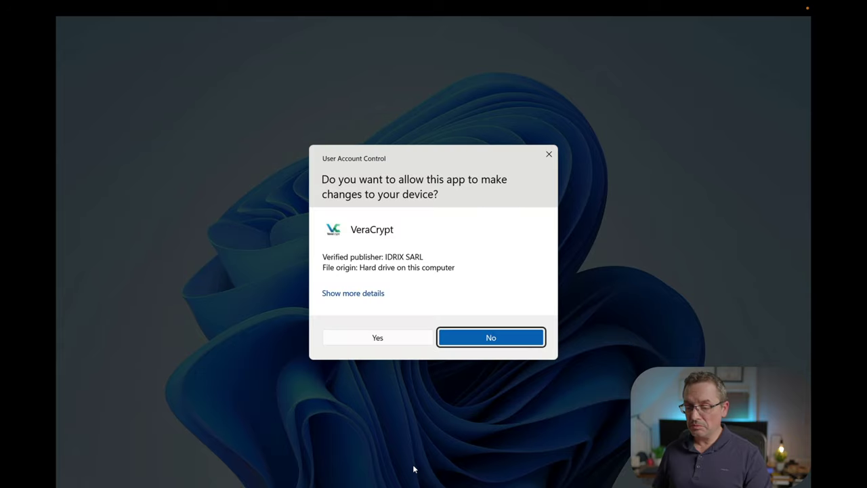
pyautogui.click(384, 341)
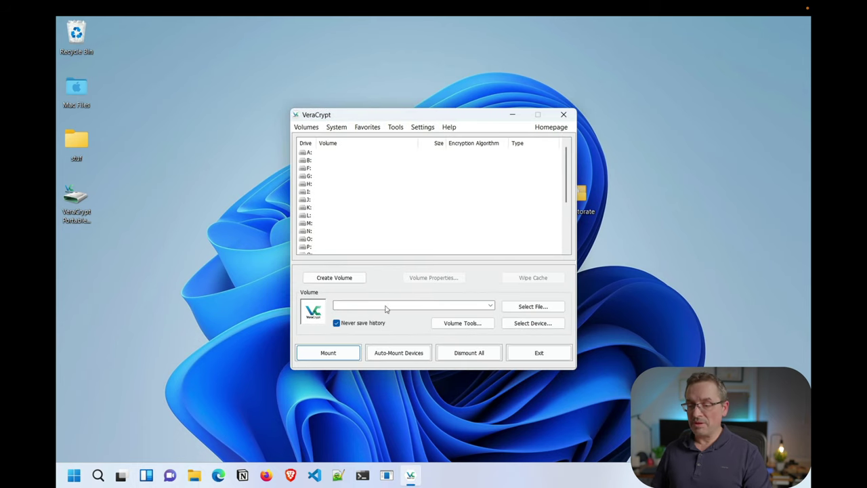
pyautogui.click(366, 127)
pyautogui.click(381, 211)
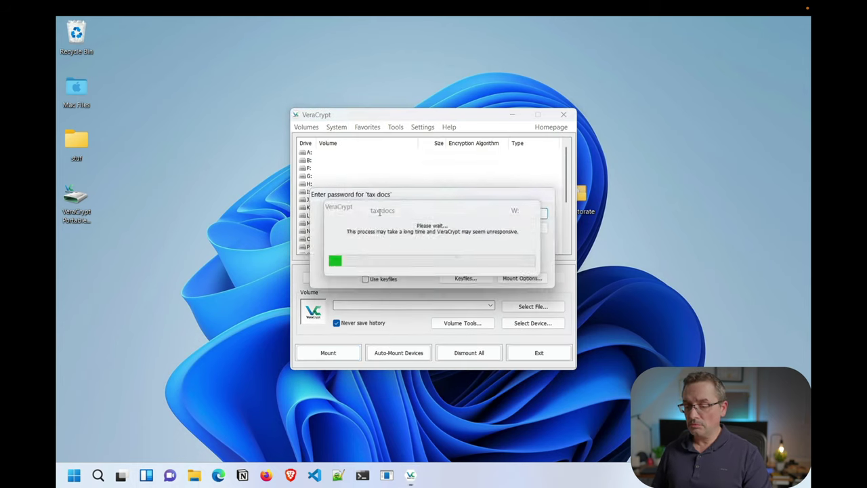
pyautogui.write('test')
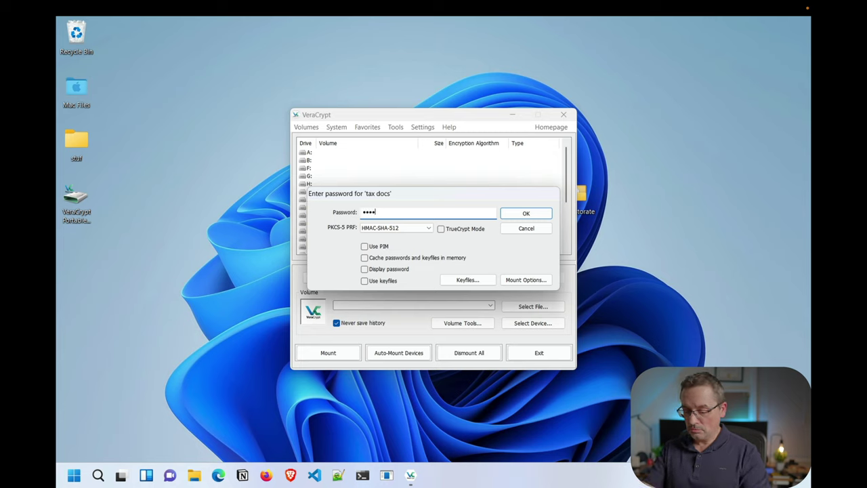
pyautogui.press('Return')
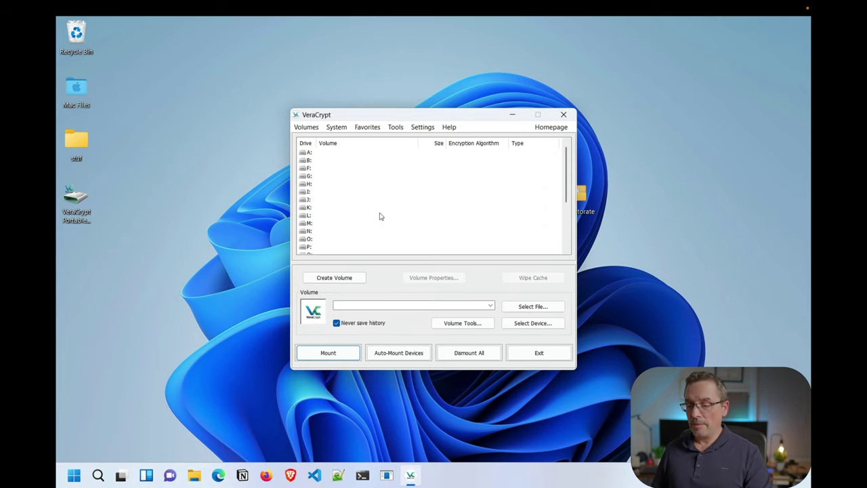
pyautogui.scroll(-3, 380, 216)
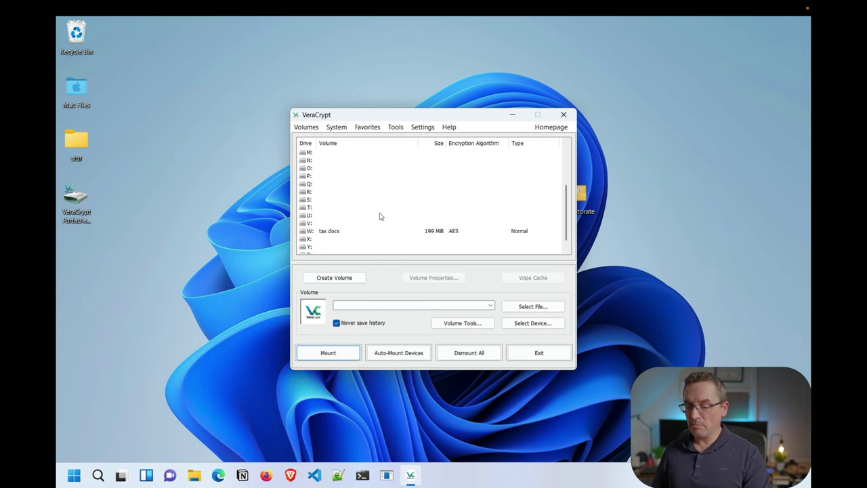
# Open drive W: and its citibank folder to reveal Statements 2022
pyautogui.doubleClick(372, 233)
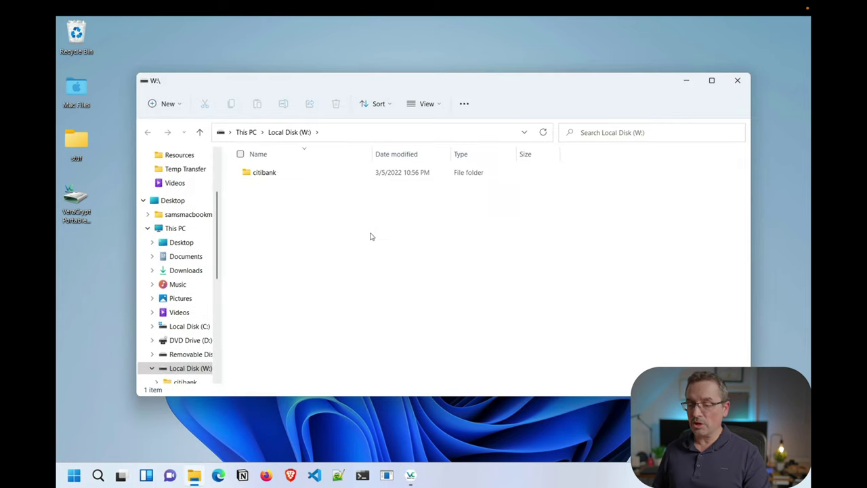
pyautogui.doubleClick(261, 174)
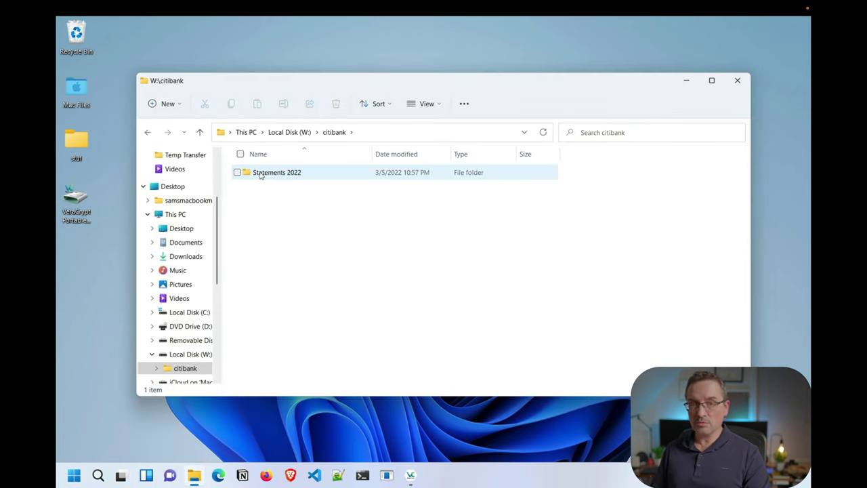